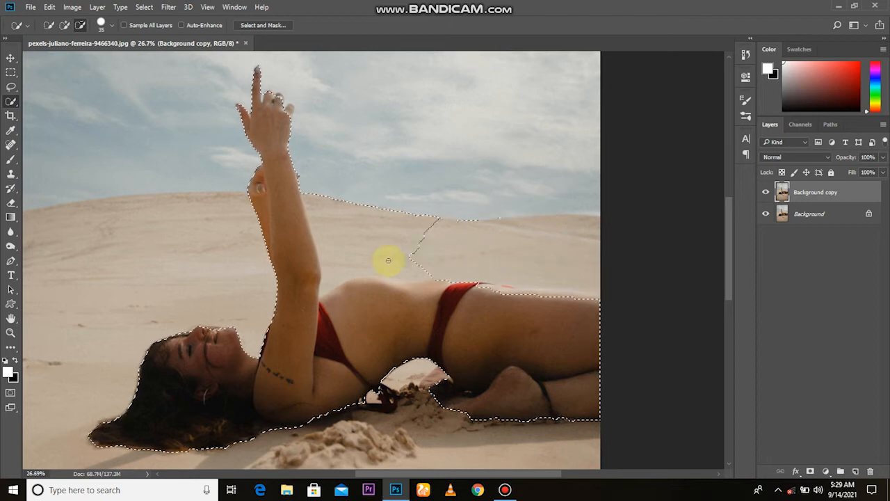
- Clean up the quick selection around the woman by subtracting the sand above her waist and checking the hand, torso and leg edges
{"action": "mouse_move", "coordinate": [418, 214]}
{"action": "left_mouse_down"}
{"action": "mouse_move", "coordinate": [472, 215]}
{"action": "mouse_move", "coordinate": [518, 235]}
{"action": "mouse_move", "coordinate": [466, 284]}
{"action": "left_mouse_up"}
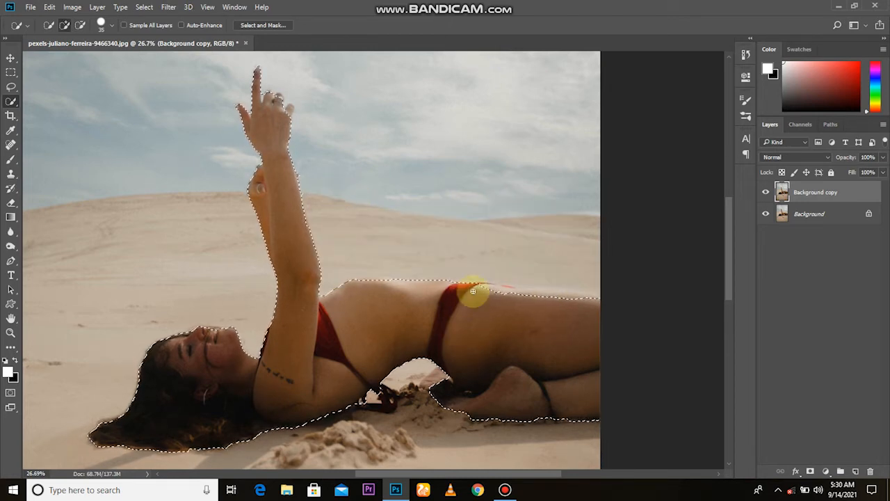
{"action": "scroll", "coordinate": [473, 292], "scroll_direction": "up", "scroll_amount": 3}
{"action": "left_click_drag", "start_coordinate": [355, 272], "coordinate": [514, 429]}
{"action": "mouse_move", "coordinate": [267, 169]}
{"action": "left_mouse_down"}
{"action": "mouse_move", "coordinate": [288, 241]}
{"action": "mouse_move", "coordinate": [327, 292]}
{"action": "left_mouse_up"}
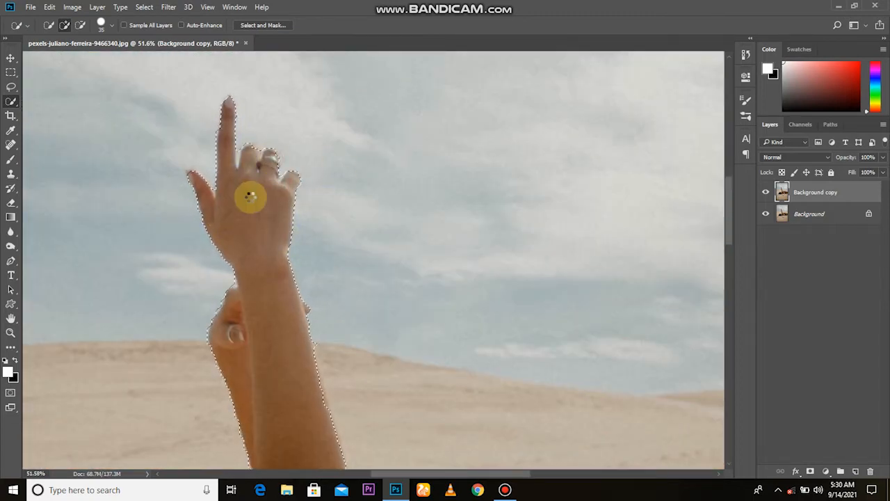
{"action": "mouse_move", "coordinate": [372, 347]}
{"action": "left_mouse_down"}
{"action": "mouse_move", "coordinate": [352, 301]}
{"action": "mouse_move", "coordinate": [368, 298]}
{"action": "mouse_move", "coordinate": [327, 104]}
{"action": "left_mouse_up"}
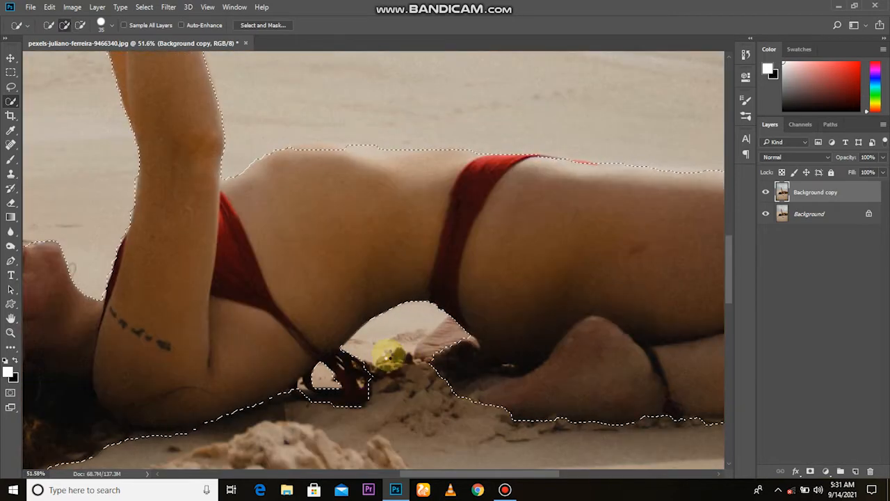
{"action": "left_click_drag", "start_coordinate": [178, 301], "coordinate": [358, 262]}
{"action": "scroll", "coordinate": [358, 262], "scroll_direction": "down", "scroll_amount": 5}
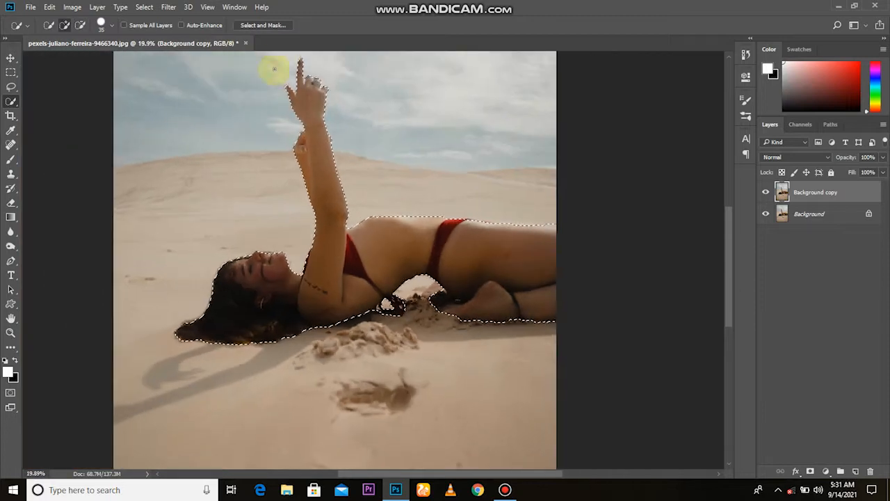
{"action": "scroll", "coordinate": [276, 70], "scroll_direction": "up", "scroll_amount": 2}
- Open Select and Mask and refine the selection edge along the top of the stomach and hips with the Refine Edge brush
{"action": "left_click", "coordinate": [280, 26]}
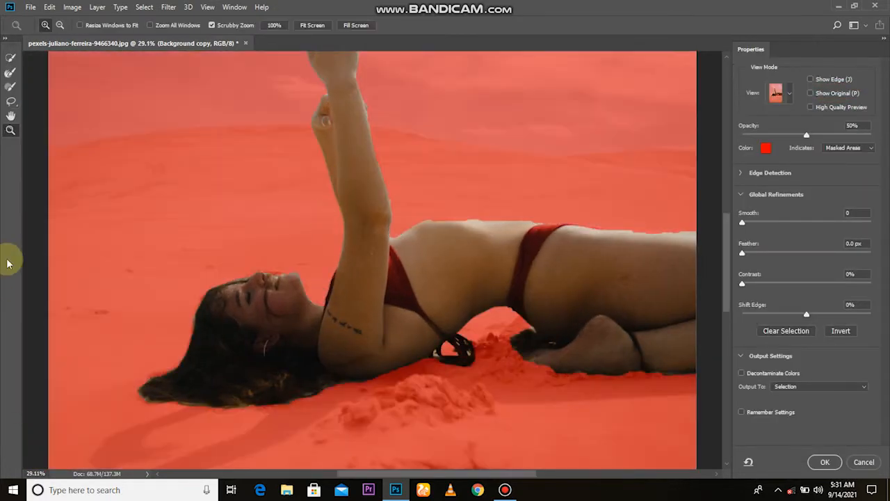
{"action": "left_click", "coordinate": [11, 73]}
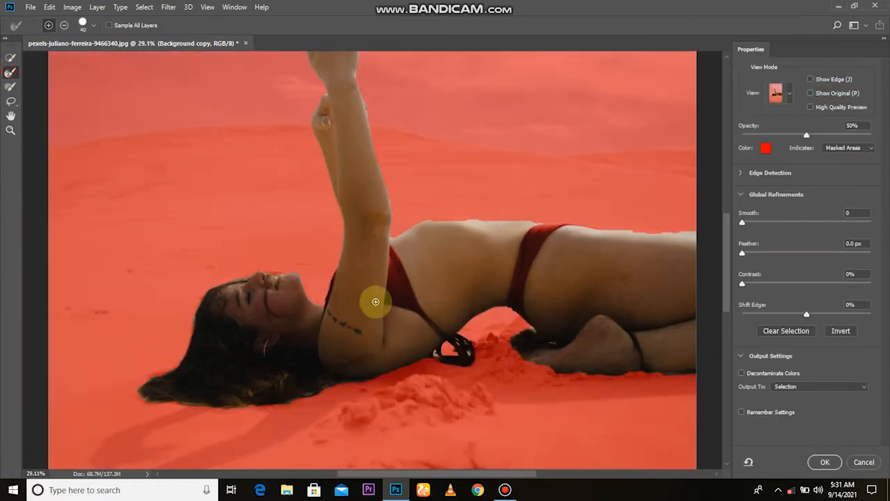
{"action": "scroll", "coordinate": [371, 302], "scroll_direction": "up", "scroll_amount": 3}
{"action": "mouse_move", "coordinate": [365, 195]}
{"action": "left_mouse_down"}
{"action": "mouse_move", "coordinate": [487, 185]}
{"action": "mouse_move", "coordinate": [602, 196]}
{"action": "left_mouse_up"}
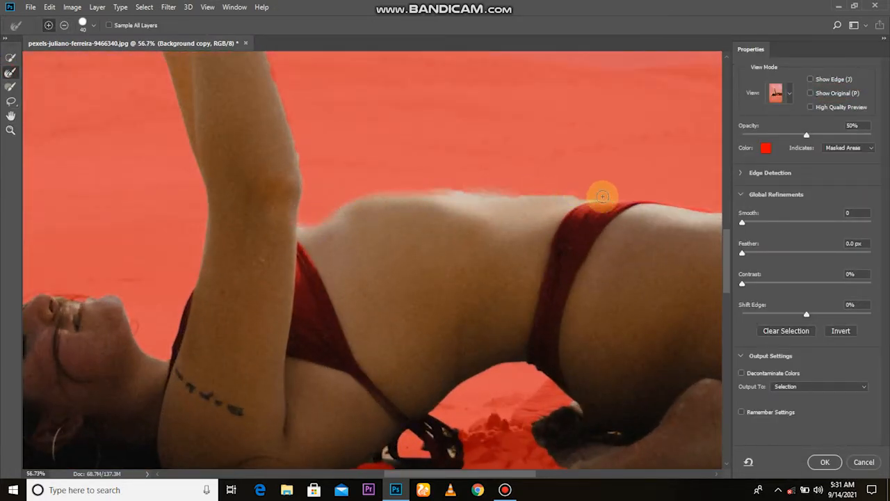
{"action": "mouse_move", "coordinate": [675, 228]}
{"action": "left_mouse_down"}
{"action": "mouse_move", "coordinate": [398, 301]}
{"action": "mouse_move", "coordinate": [577, 303]}
{"action": "left_mouse_up"}
- Refine the selection edge around the raised arms, hand and fingers with the Refine Edge brush
{"action": "mouse_move", "coordinate": [98, 243]}
{"action": "left_mouse_down"}
{"action": "mouse_move", "coordinate": [372, 246]}
{"action": "mouse_move", "coordinate": [386, 292]}
{"action": "left_mouse_up"}
{"action": "mouse_move", "coordinate": [347, 255]}
{"action": "left_mouse_down"}
{"action": "mouse_move", "coordinate": [384, 418]}
{"action": "mouse_move", "coordinate": [334, 136]}
{"action": "mouse_move", "coordinate": [264, 79]}
{"action": "mouse_move", "coordinate": [312, 58]}
{"action": "mouse_move", "coordinate": [286, 68]}
{"action": "mouse_move", "coordinate": [328, 81]}
{"action": "mouse_move", "coordinate": [315, 93]}
{"action": "mouse_move", "coordinate": [310, 180]}
{"action": "mouse_move", "coordinate": [334, 176]}
{"action": "mouse_move", "coordinate": [339, 239]}
{"action": "mouse_move", "coordinate": [253, 248]}
{"action": "mouse_move", "coordinate": [231, 186]}
{"action": "mouse_move", "coordinate": [257, 204]}
{"action": "mouse_move", "coordinate": [240, 124]}
{"action": "mouse_move", "coordinate": [265, 235]}
{"action": "left_mouse_up"}
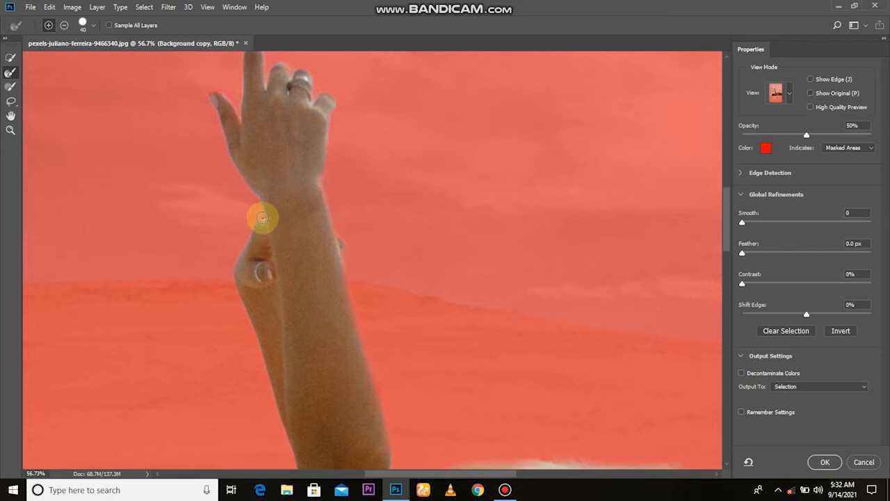
{"action": "mouse_move", "coordinate": [345, 272]}
{"action": "left_mouse_down"}
{"action": "mouse_move", "coordinate": [351, 317]}
{"action": "mouse_move", "coordinate": [374, 277]}
{"action": "left_mouse_up"}
{"action": "left_click_drag", "start_coordinate": [355, 107], "coordinate": [357, 170]}
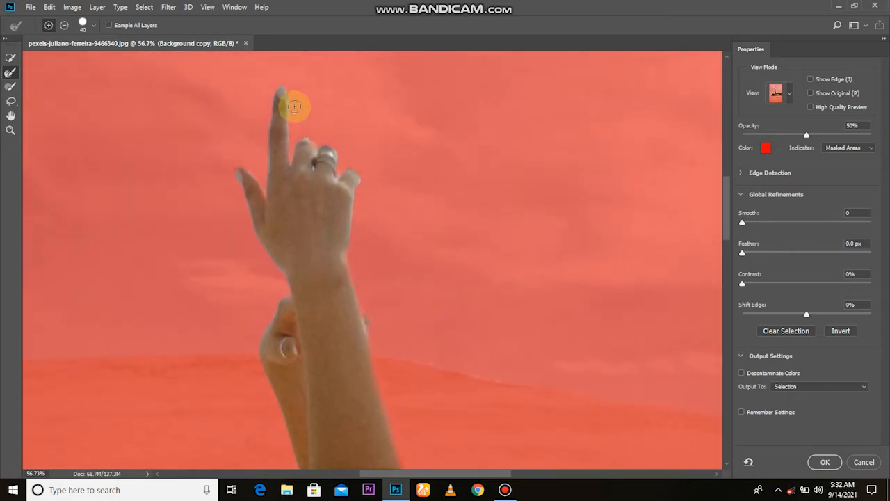
- Refine the selection edge around the face and hair and along the underside of the body with the Refine Edge brush
{"action": "left_click_drag", "start_coordinate": [340, 431], "coordinate": [368, 52]}
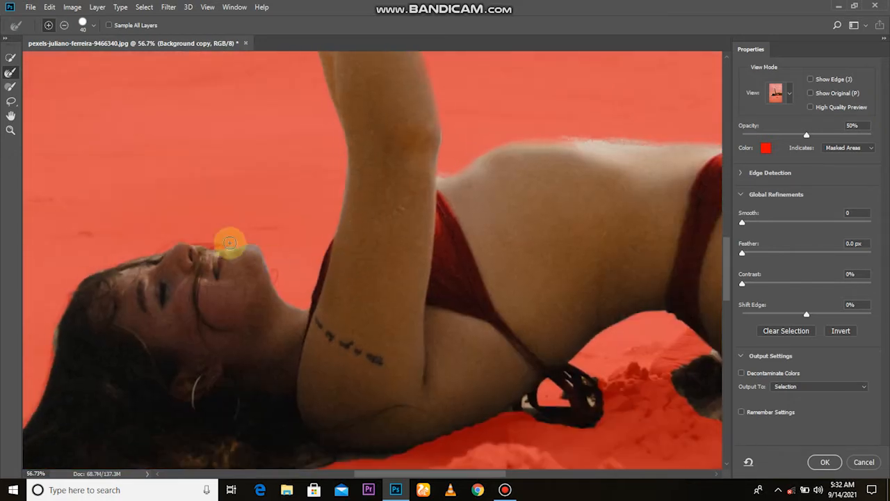
{"action": "left_click_drag", "start_coordinate": [260, 374], "coordinate": [388, 273]}
{"action": "mouse_move", "coordinate": [200, 202]}
{"action": "left_mouse_down"}
{"action": "mouse_move", "coordinate": [183, 245]}
{"action": "mouse_move", "coordinate": [115, 340]}
{"action": "mouse_move", "coordinate": [93, 404]}
{"action": "mouse_move", "coordinate": [239, 407]}
{"action": "mouse_move", "coordinate": [485, 353]}
{"action": "mouse_move", "coordinate": [657, 302]}
{"action": "mouse_move", "coordinate": [531, 336]}
{"action": "mouse_move", "coordinate": [427, 315]}
{"action": "left_mouse_up"}
{"action": "left_click_drag", "start_coordinate": [583, 334], "coordinate": [158, 302]}
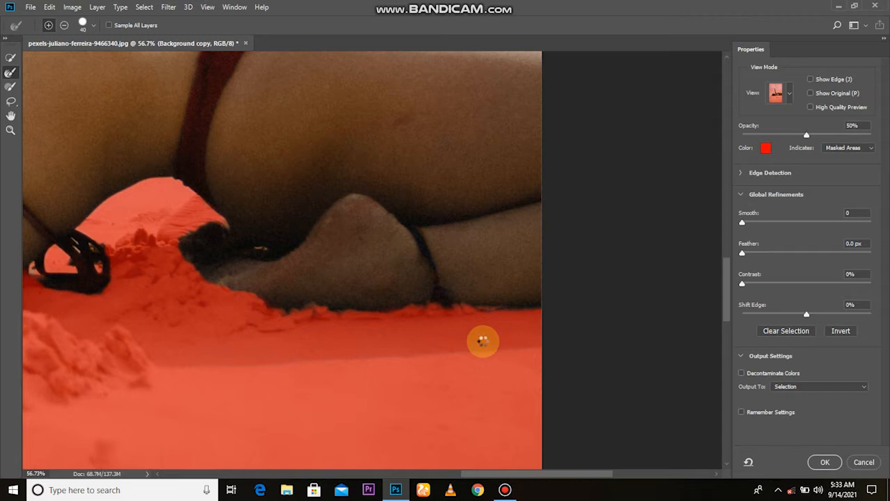
- Set Smooth to 7 and Feather to 0.5 px, and output the refined selection to a new layer with layer mask
{"action": "scroll", "coordinate": [483, 340], "scroll_direction": "down", "scroll_amount": 6}
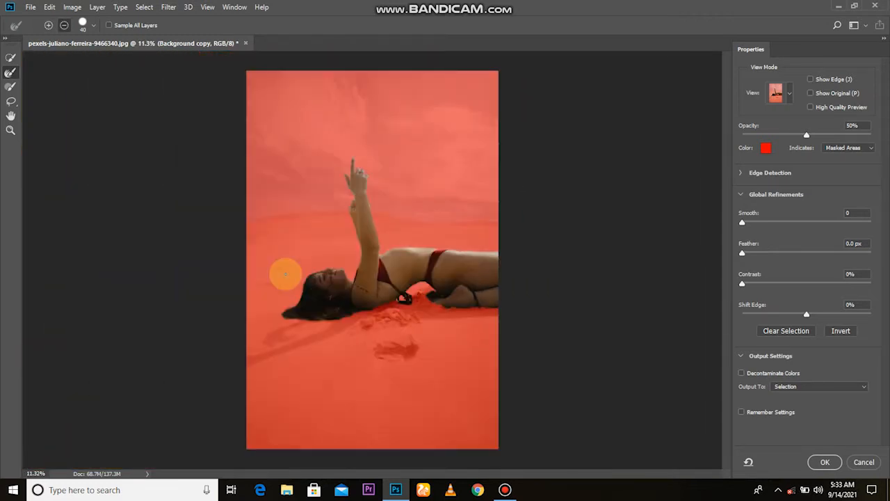
{"action": "key", "text": "ctrl+0"}
{"action": "left_click_drag", "start_coordinate": [742, 223], "coordinate": [752, 223]}
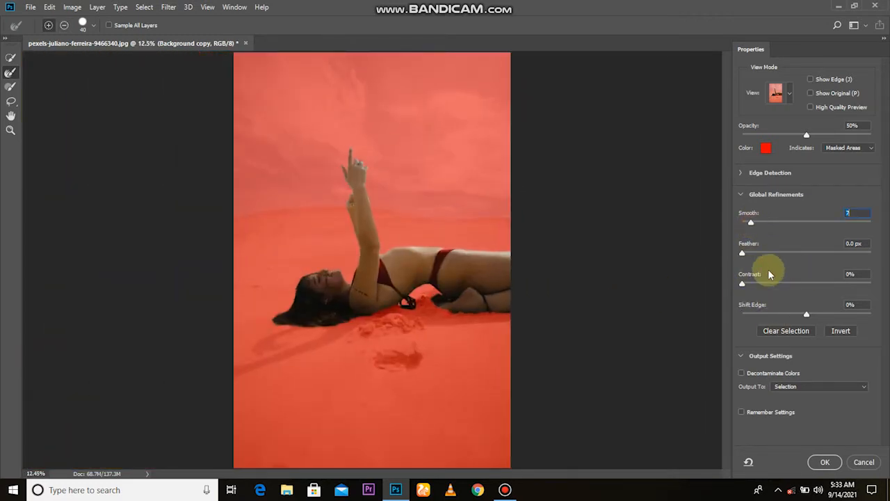
{"action": "left_click", "coordinate": [746, 254]}
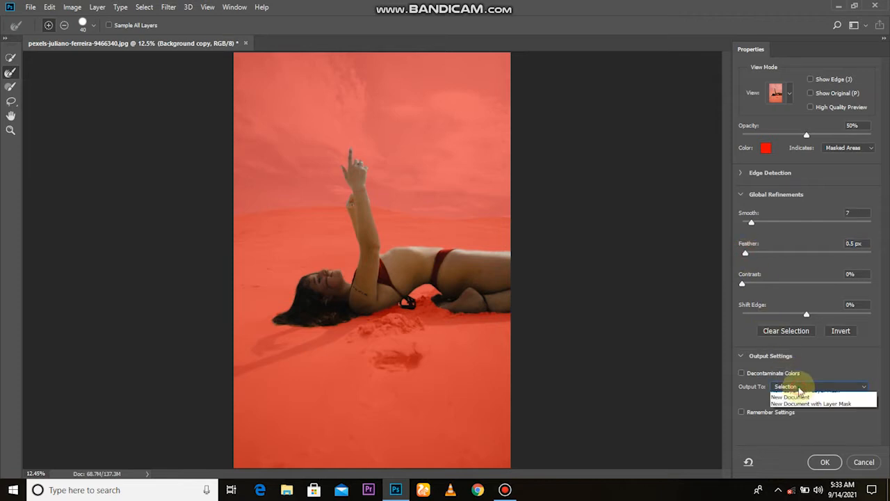
{"action": "left_click", "coordinate": [800, 411]}
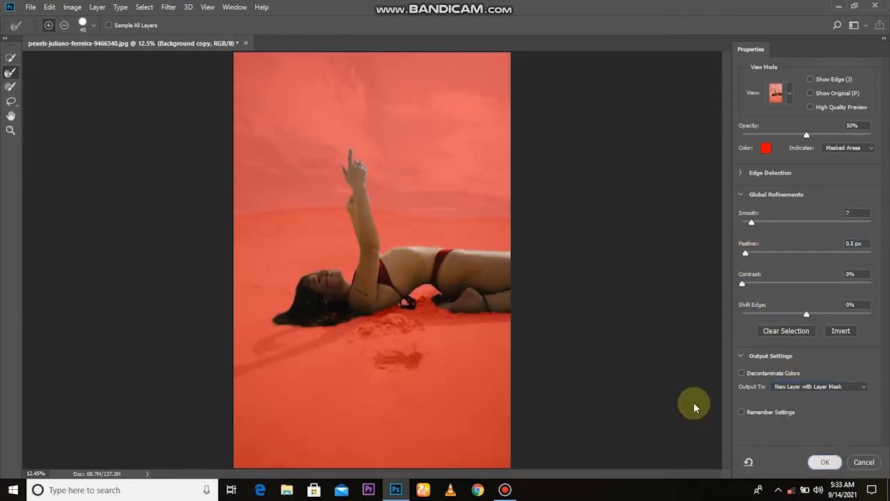
{"action": "key", "text": "Return"}
- Show the Background layer and expand the selection around the woman by 15 pixels
{"action": "left_click", "coordinate": [765, 236]}
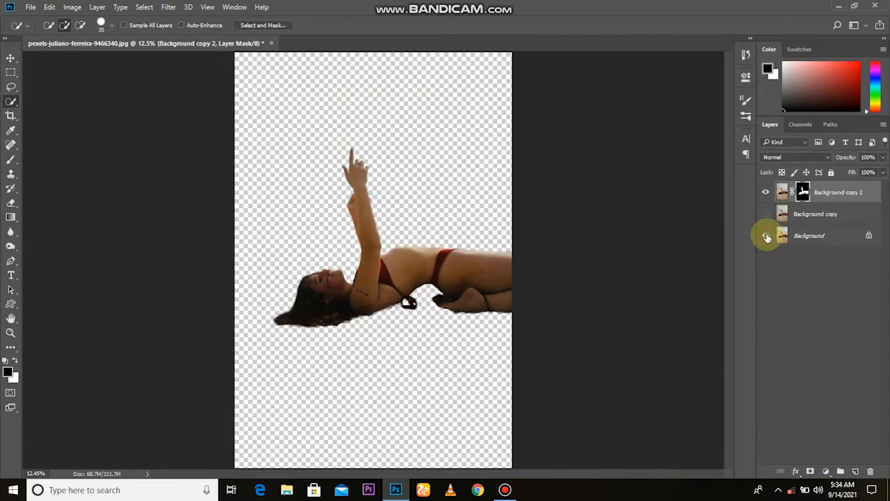
{"action": "left_click", "coordinate": [144, 7]}
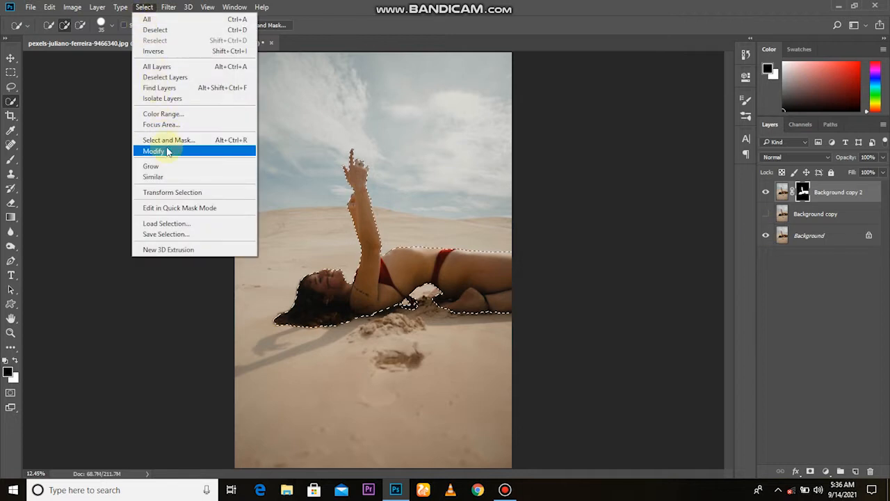
{"action": "mouse_move", "coordinate": [167, 151]}
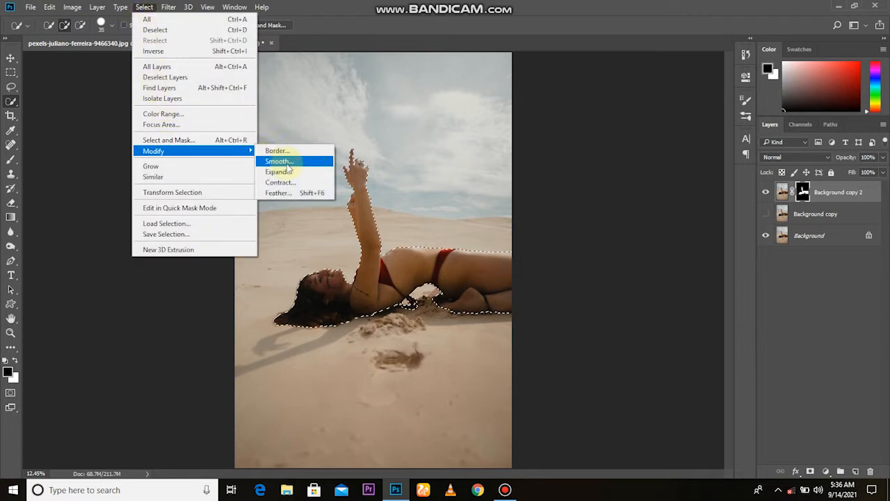
{"action": "left_click", "coordinate": [285, 172]}
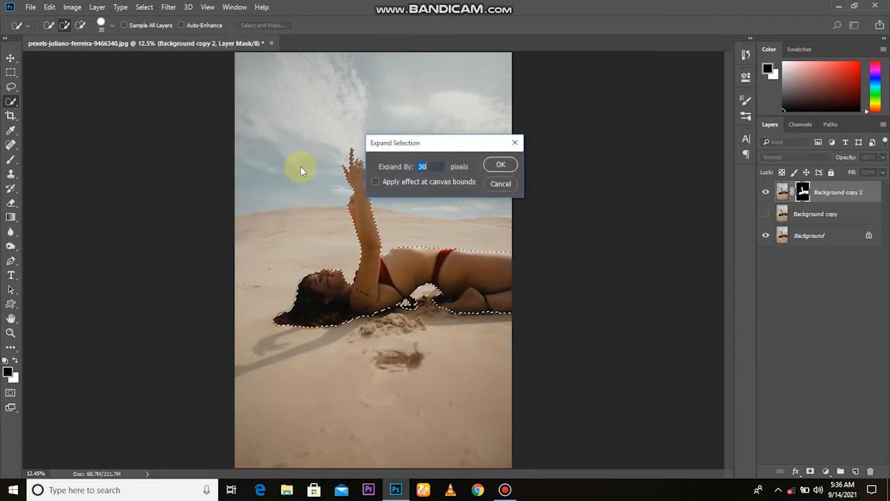
{"action": "type", "text": "15"}
{"action": "key", "text": "Return"}
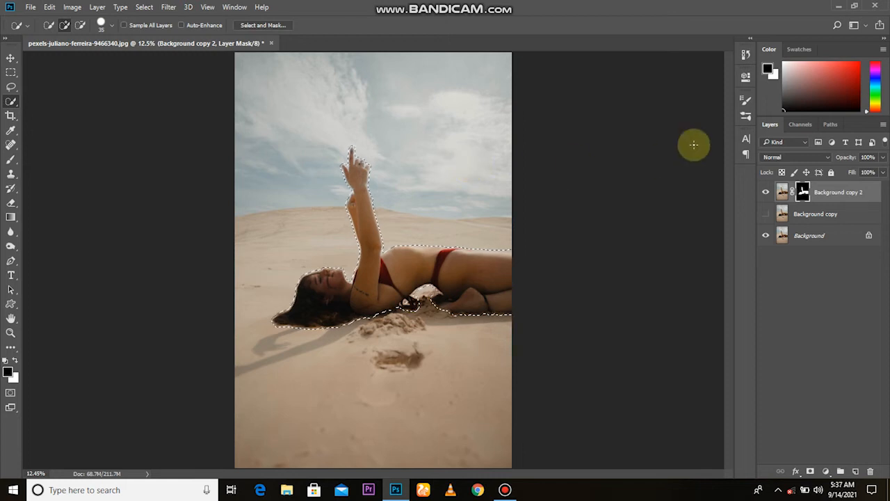
- Show the Background copy layer and fill its selected area with content-aware fill to remove the woman
{"action": "left_click", "coordinate": [806, 214]}
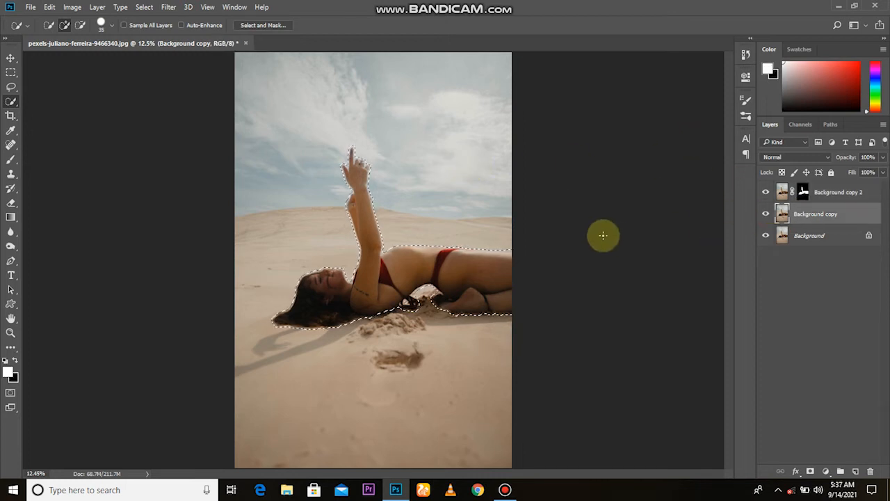
{"action": "left_click", "coordinate": [144, 7]}
{"action": "left_click", "coordinate": [144, 7]}
{"action": "left_click", "coordinate": [72, 7]}
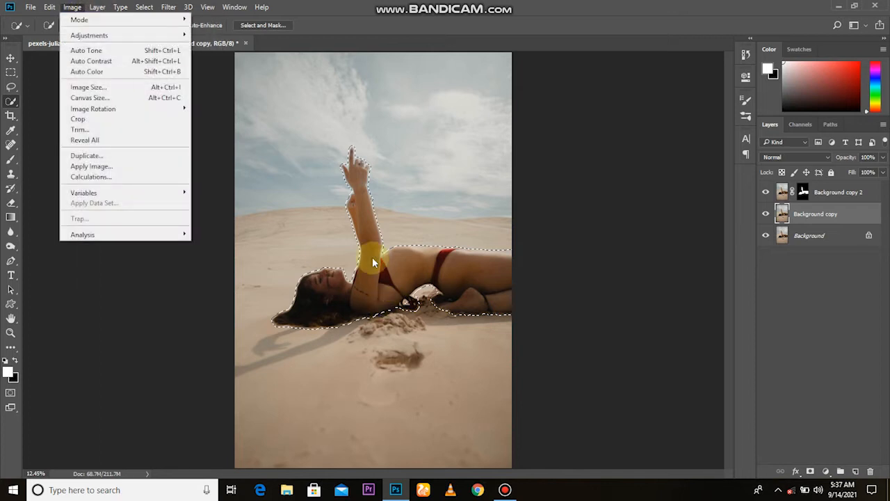
{"action": "left_click", "coordinate": [14, 108]}
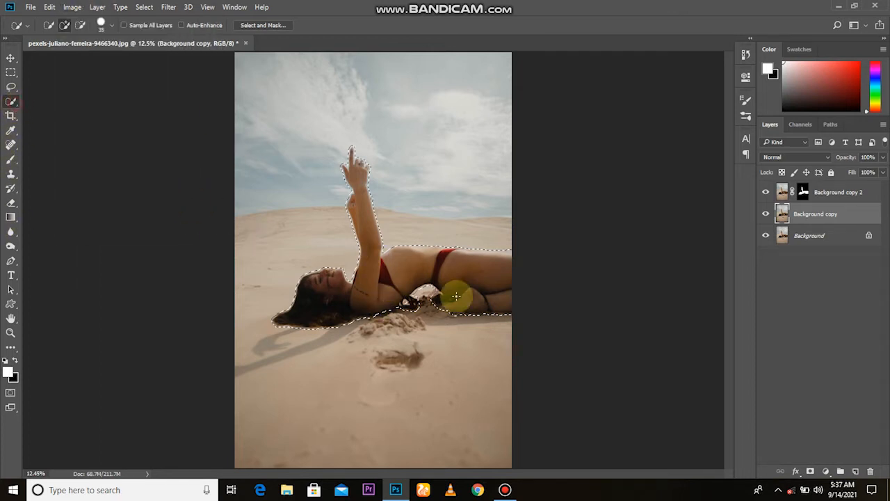
{"action": "right_click", "coordinate": [408, 278]}
{"action": "left_click", "coordinate": [420, 203]}
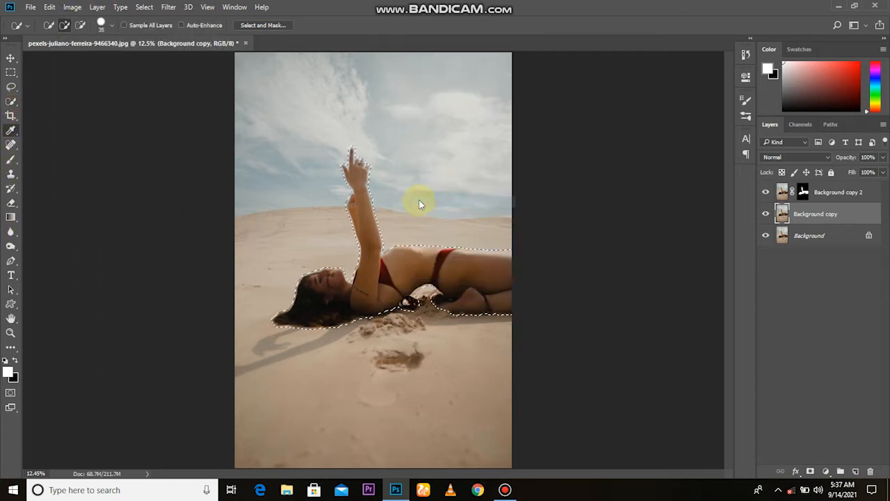
{"action": "left_click", "coordinate": [515, 141]}
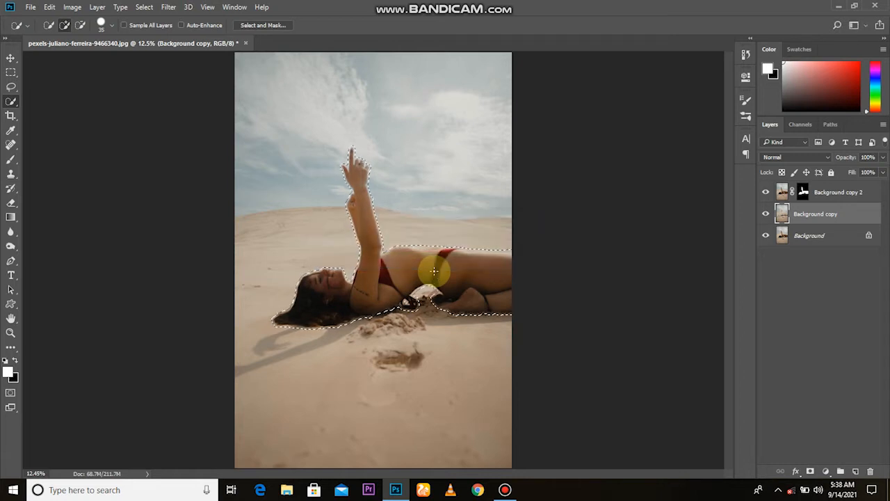
- Toggle the visibility of the Background copy 2 layer to inspect the filled background beneath it
{"action": "left_click", "coordinate": [765, 192]}
{"action": "left_click", "coordinate": [765, 192]}
{"action": "left_click", "coordinate": [765, 192]}
{"action": "left_click", "coordinate": [765, 192]}
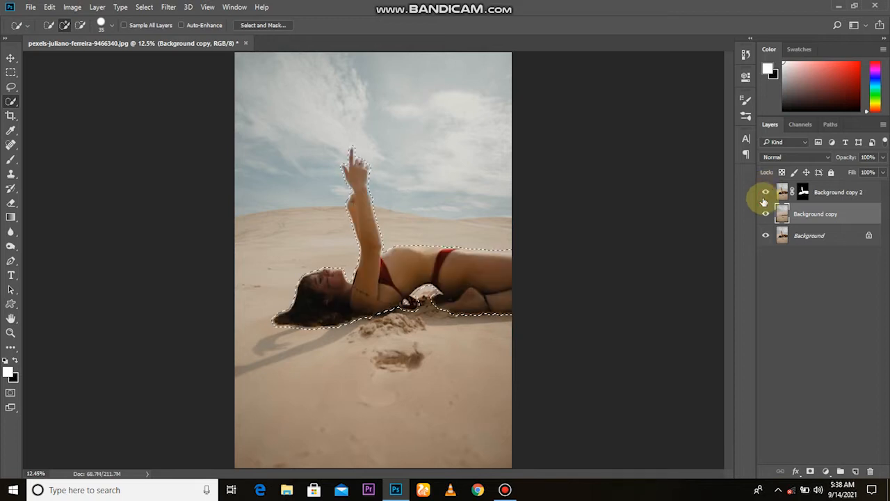
{"action": "left_click", "coordinate": [765, 192]}
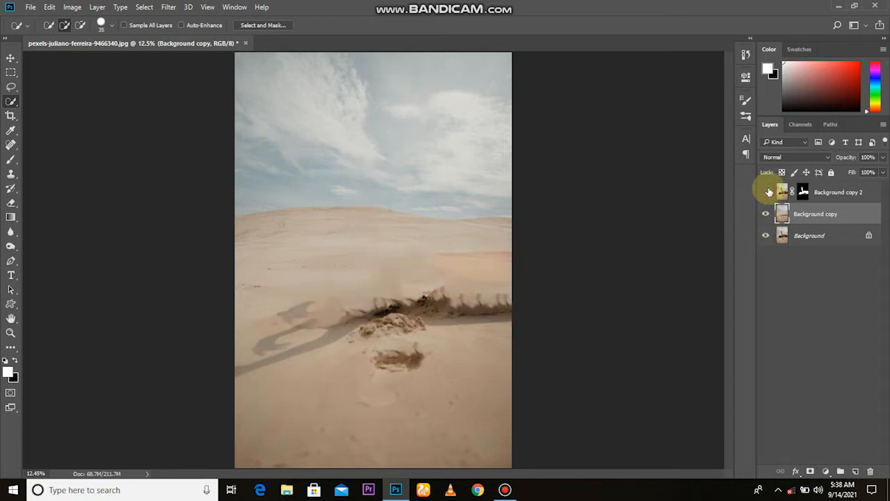
{"action": "left_click", "coordinate": [766, 192]}
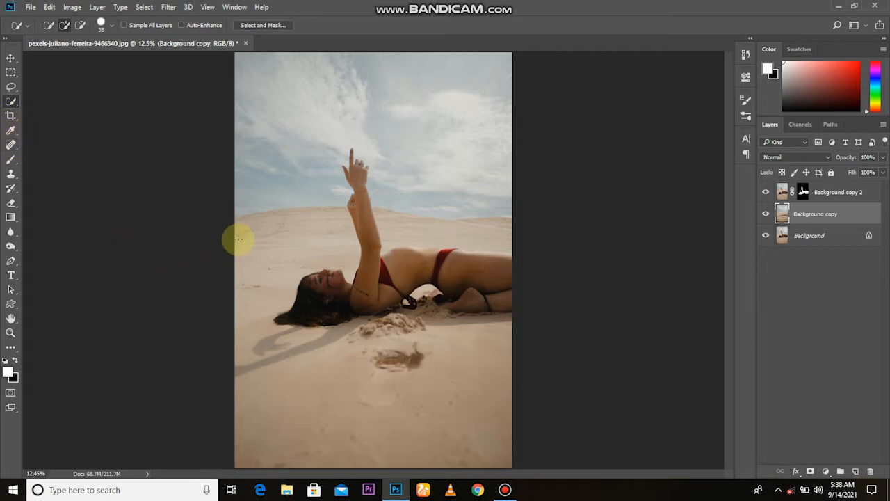
- Extend the canvas upward with the Crop tool to add an empty strip above the sky
{"action": "scroll", "coordinate": [243, 238], "scroll_direction": "down", "scroll_amount": 3}
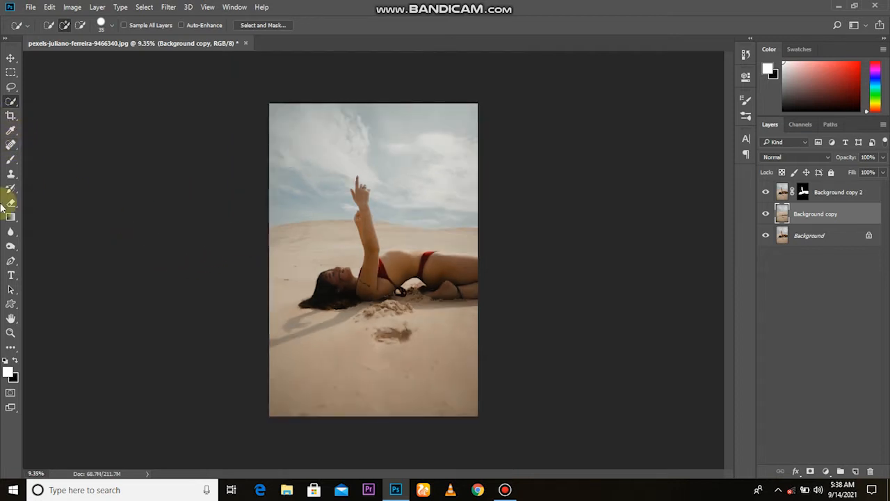
{"action": "left_click", "coordinate": [10, 115]}
{"action": "left_click_drag", "start_coordinate": [373, 104], "coordinate": [374, 85]}
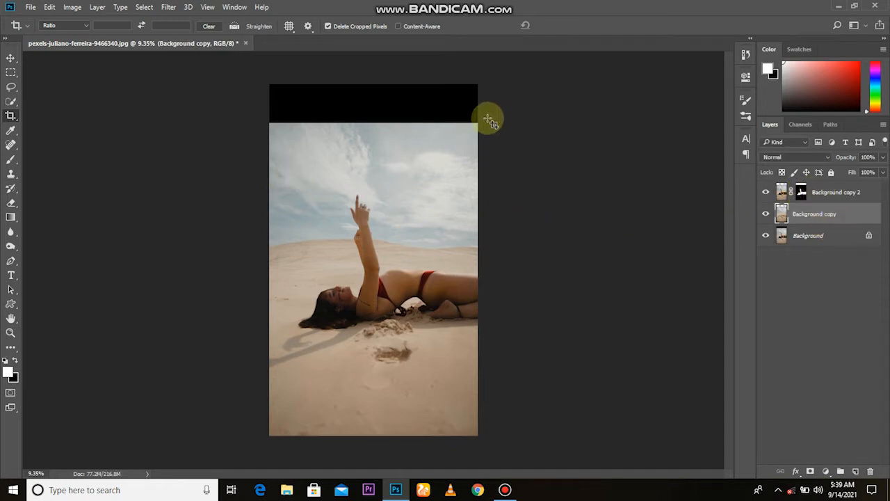
{"action": "left_click", "coordinate": [11, 59]}
{"action": "left_click", "coordinate": [328, 96]}
- On the Background copy layer, draw white Foreground to Transparent gradients downward from the top of the canvas into the sky
{"action": "left_click", "coordinate": [806, 213]}
{"action": "left_click", "coordinate": [10, 217]}
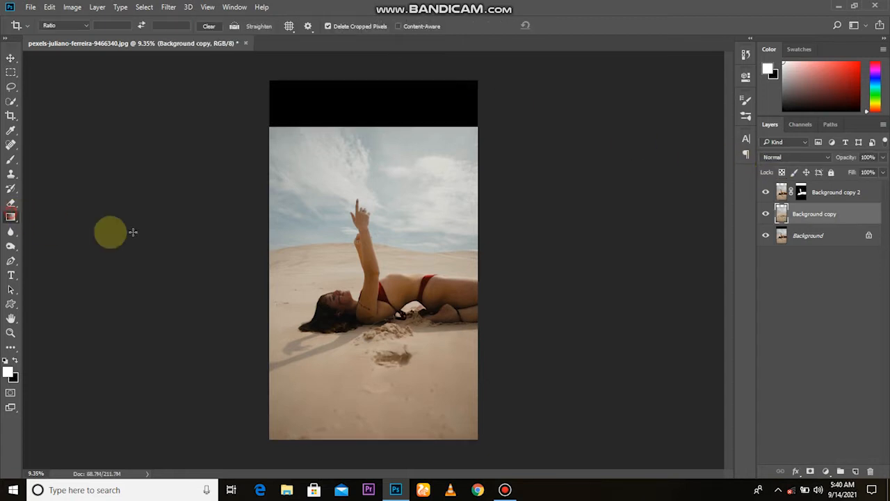
{"action": "left_click", "coordinate": [46, 25]}
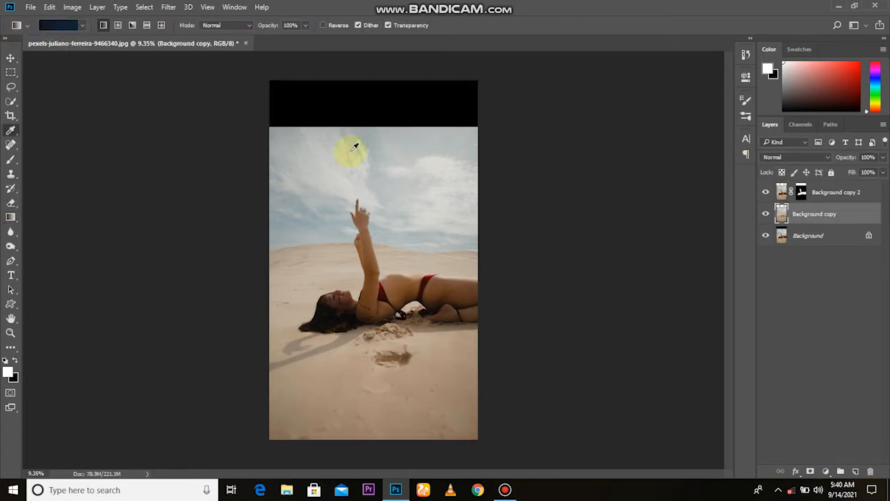
{"action": "left_click", "coordinate": [463, 157]}
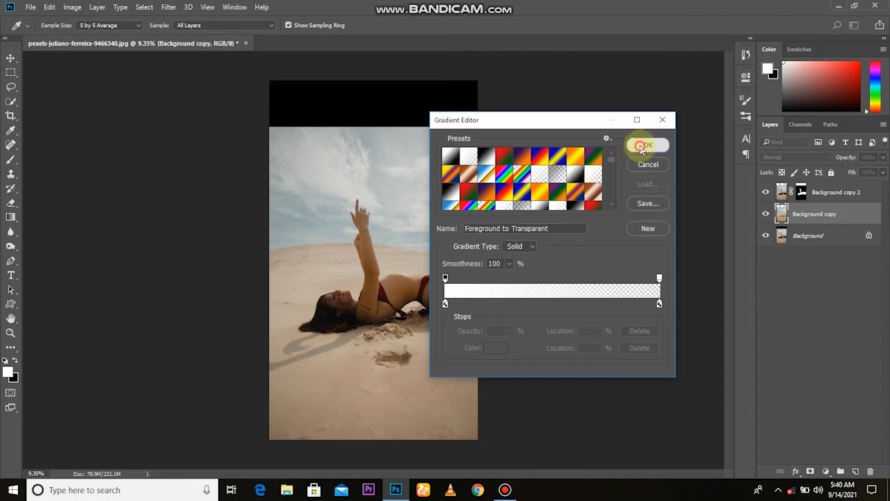
{"action": "left_click", "coordinate": [642, 147]}
{"action": "left_click_drag", "start_coordinate": [368, 76], "coordinate": [372, 136]}
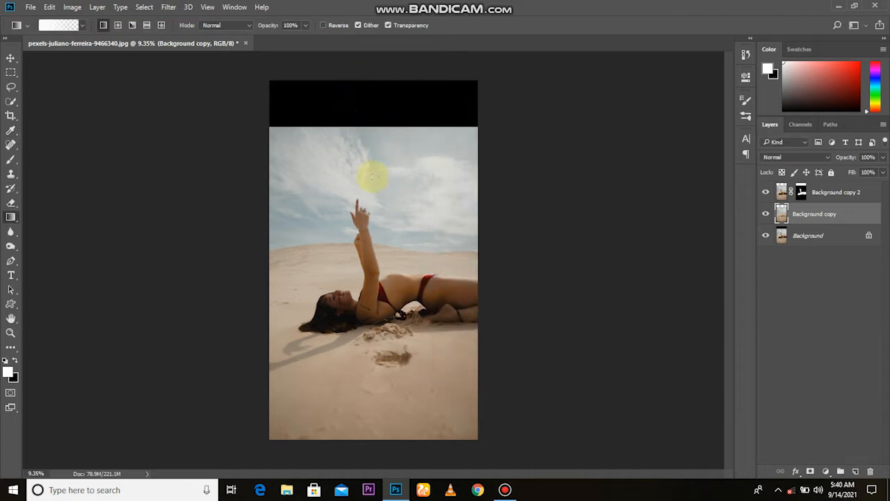
{"action": "left_click_drag", "start_coordinate": [402, 165], "coordinate": [389, 201]}
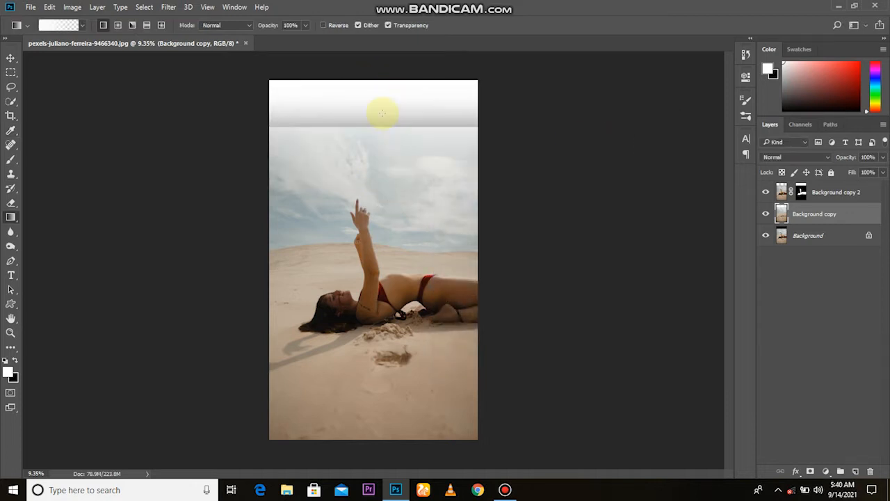
- In the Gradient Editor, keep the starting colour stop white, delete that stop, and apply the custom gradient
{"action": "left_click", "coordinate": [63, 28]}
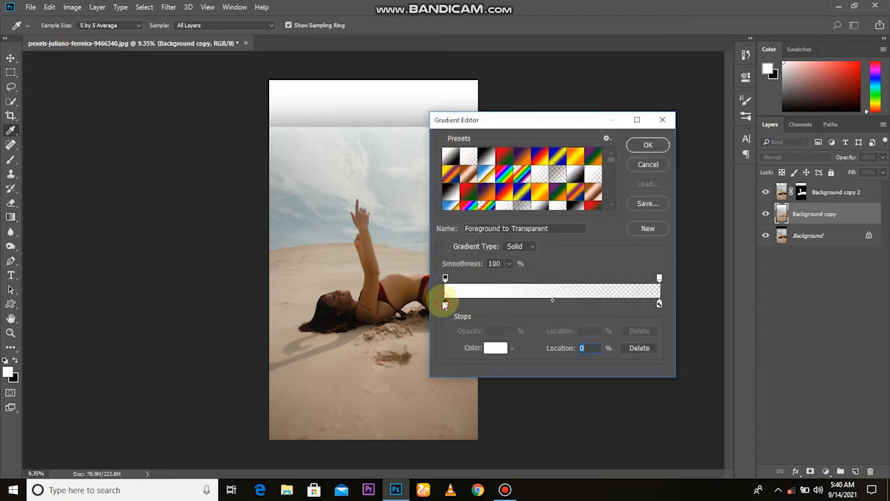
{"action": "left_click", "coordinate": [445, 304]}
{"action": "left_click", "coordinate": [495, 351]}
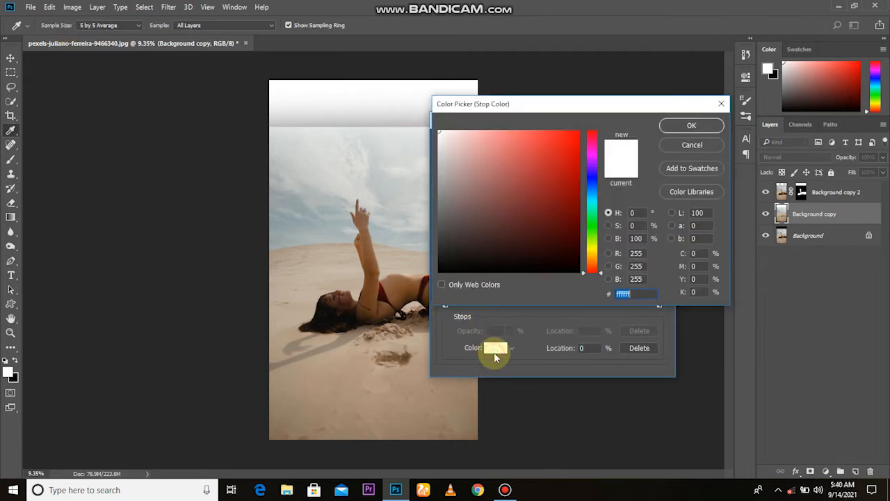
{"action": "left_click", "coordinate": [690, 144]}
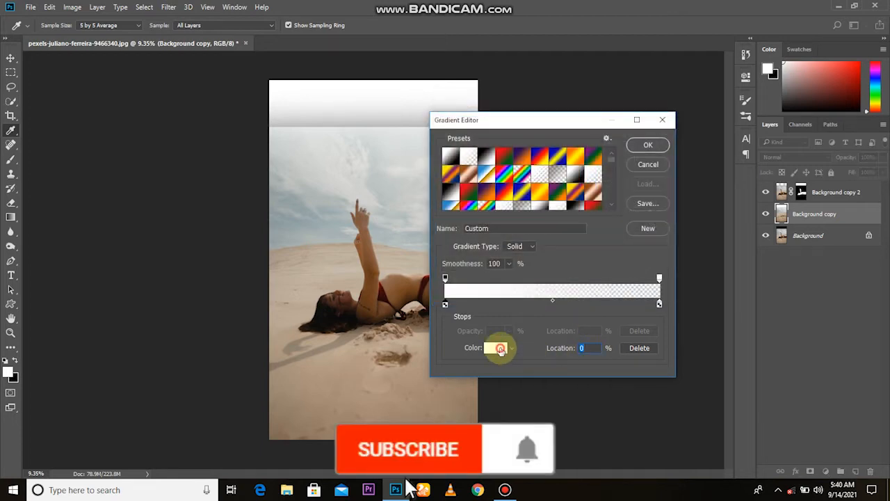
{"action": "left_click", "coordinate": [500, 349]}
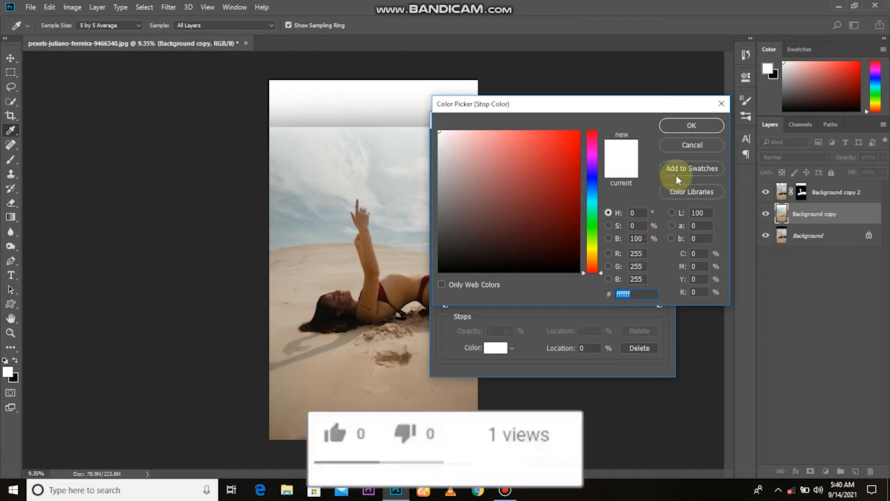
{"action": "left_click", "coordinate": [692, 125]}
{"action": "left_click", "coordinate": [638, 348]}
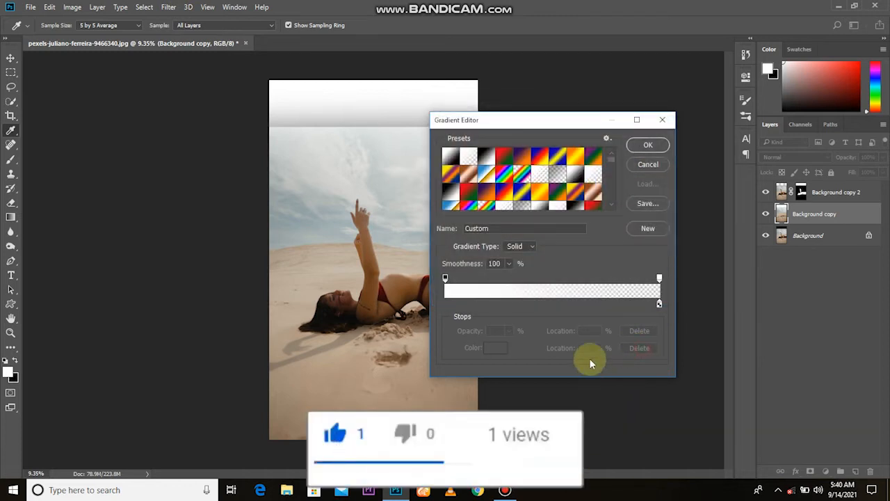
{"action": "left_click", "coordinate": [647, 144]}
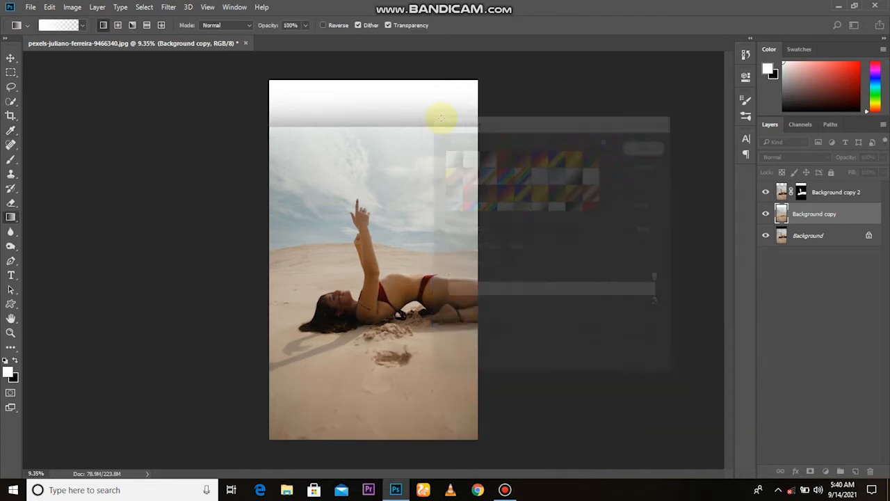
- Draw further white-to-transparent gradients down from the canvas top to blend the seam between the added strip and the sky
{"action": "left_click_drag", "start_coordinate": [374, 164], "coordinate": [372, 170]}
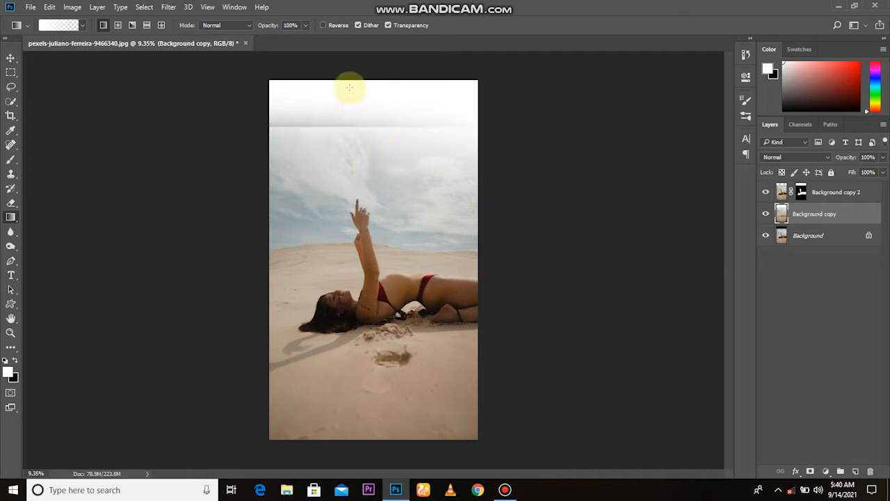
{"action": "left_click_drag", "start_coordinate": [392, 86], "coordinate": [395, 125]}
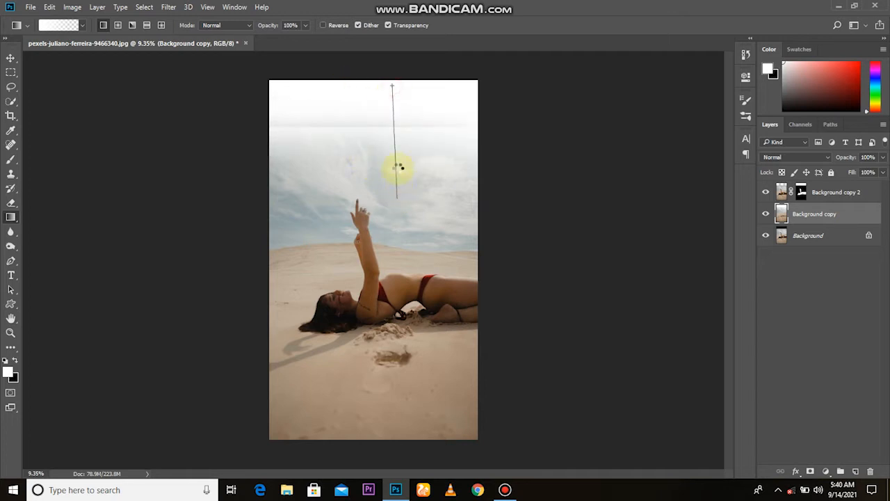
{"action": "key", "text": "ctrl+z"}
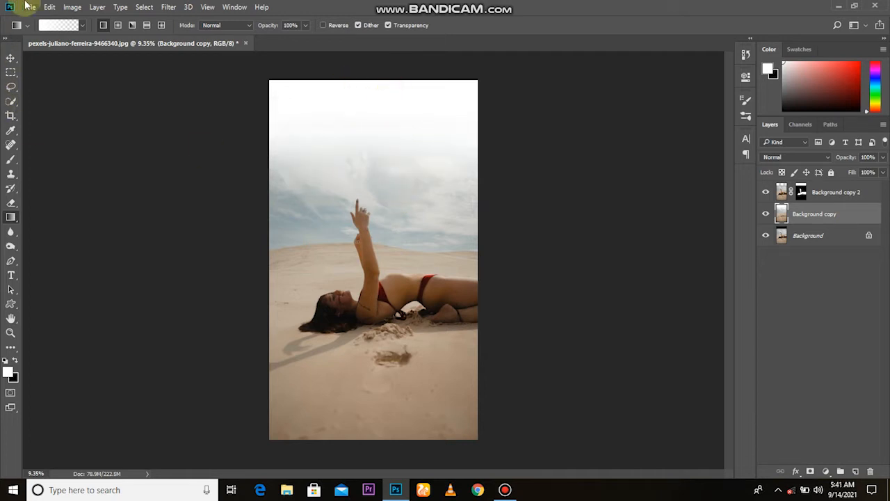
- Place the embedded image pexels-skitterphoto-777211 above the Background copy layer and enlarge it to about 265.8% to cover the sky
{"action": "left_click", "coordinate": [28, 7]}
{"action": "left_click", "coordinate": [53, 216]}
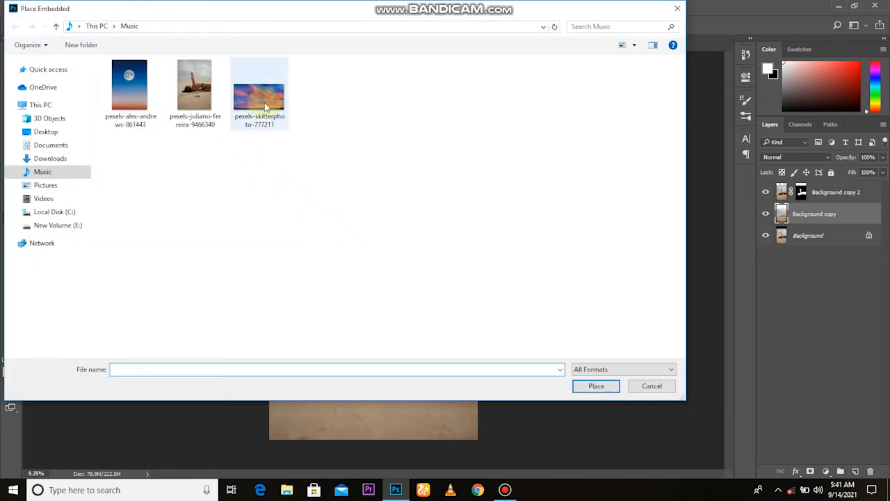
{"action": "double_click", "coordinate": [265, 107]}
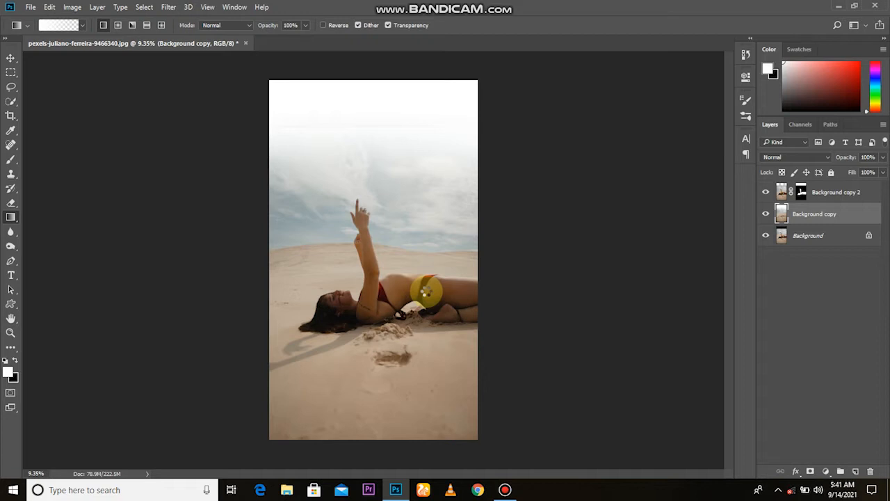
{"action": "left_click_drag", "start_coordinate": [473, 204], "coordinate": [522, 163]}
{"action": "left_click_drag", "start_coordinate": [477, 239], "coordinate": [474, 186]}
{"action": "left_click_drag", "start_coordinate": [535, 222], "coordinate": [741, 360]}
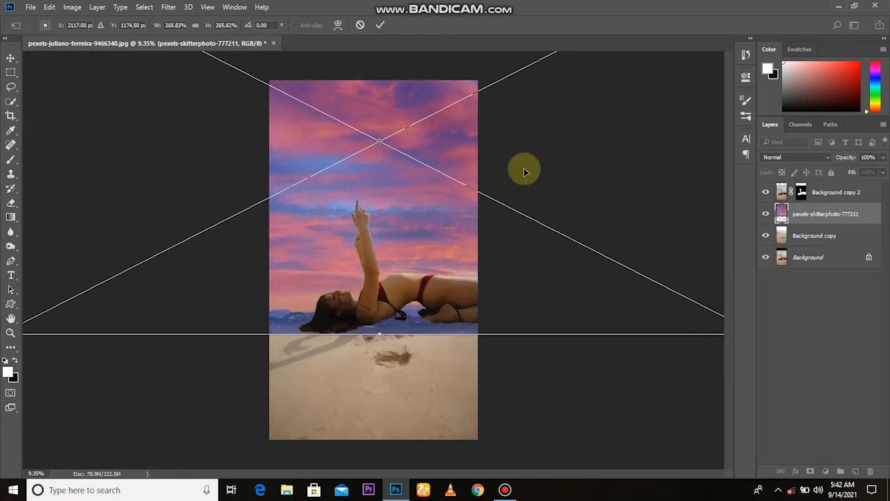
{"action": "left_click", "coordinate": [381, 25]}
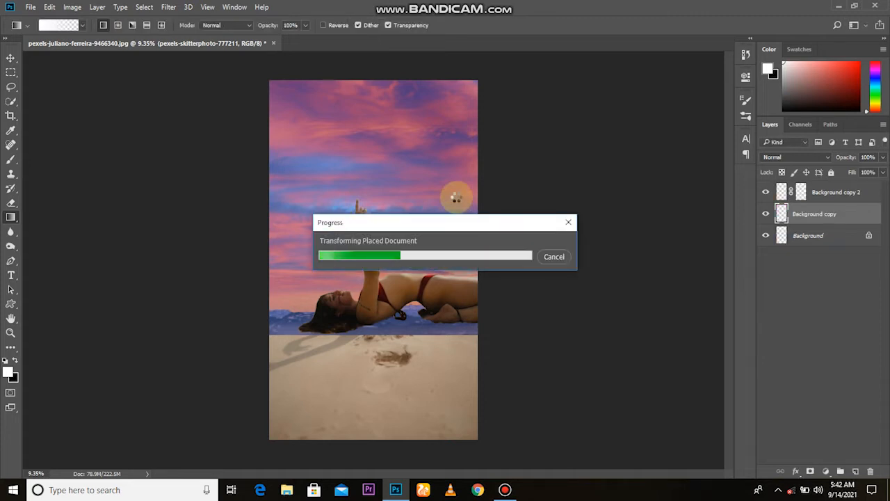
- Transform the placed sunset image so its lower edge sits just below the desert horizon behind the woman
{"action": "scroll", "coordinate": [457, 207], "scroll_direction": "down", "scroll_amount": 6}
{"action": "scroll", "coordinate": [457, 207], "scroll_direction": "up", "scroll_amount": 3}
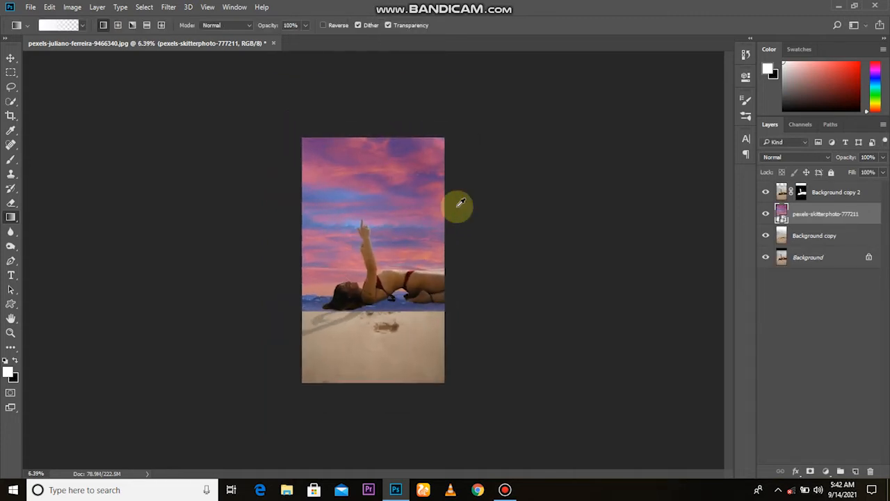
{"action": "key", "text": "ctrl+t"}
{"action": "scroll", "coordinate": [458, 207], "scroll_direction": "down", "scroll_amount": 2}
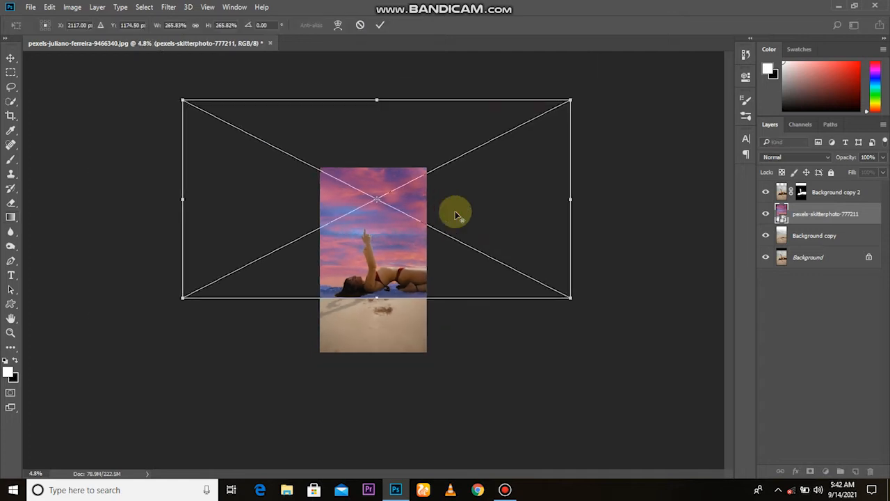
{"action": "left_click_drag", "start_coordinate": [565, 101], "coordinate": [536, 151]}
{"action": "left_click", "coordinate": [379, 26]}
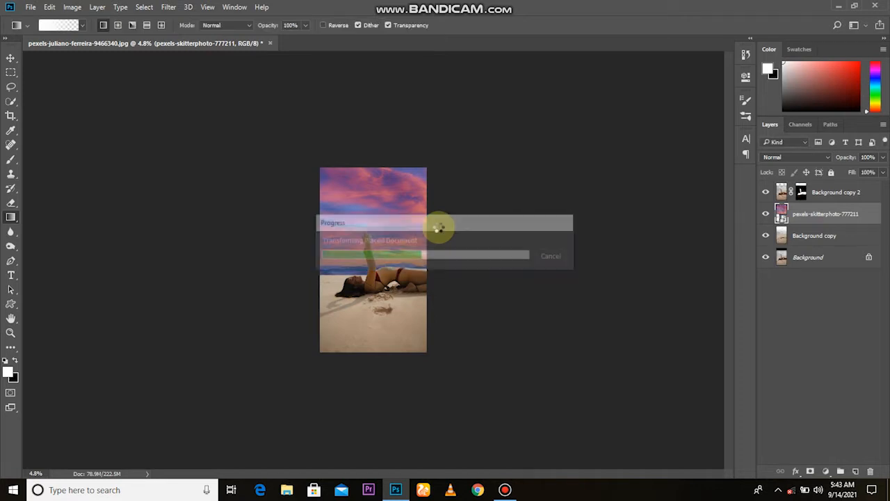
{"action": "scroll", "coordinate": [438, 236], "scroll_direction": "up", "scroll_amount": 2}
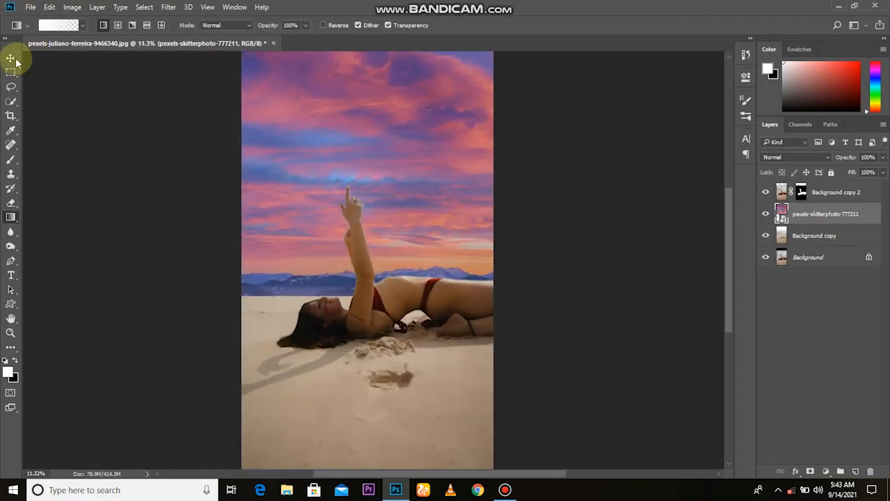
- Move the Background copy layer above the pexels-skitterphoto-777211 layer
{"action": "left_click", "coordinate": [11, 58]}
{"action": "left_click_drag", "start_coordinate": [804, 231], "coordinate": [808, 209]}
{"action": "scroll", "coordinate": [391, 232], "scroll_direction": "down", "scroll_amount": 2}
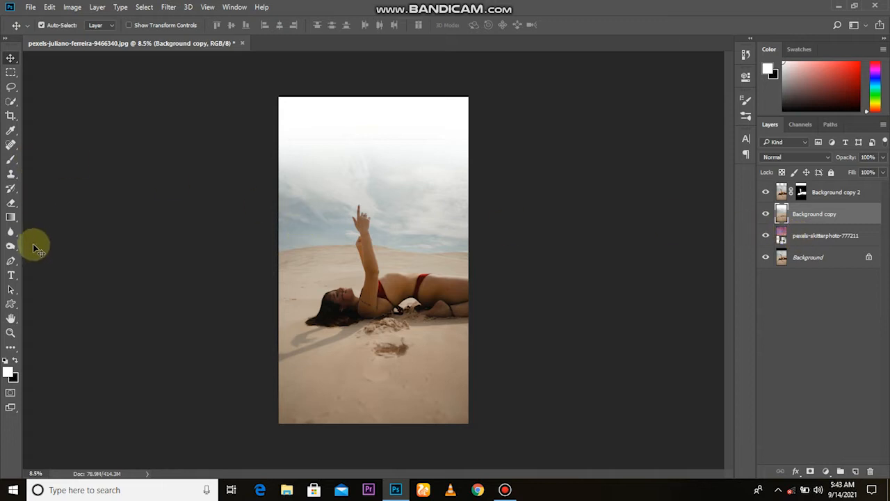
- Add a layer mask to Background copy and draw black-to-transparent gradients down to the horizon, blending in the sunset sky
{"action": "left_click", "coordinate": [10, 216]}
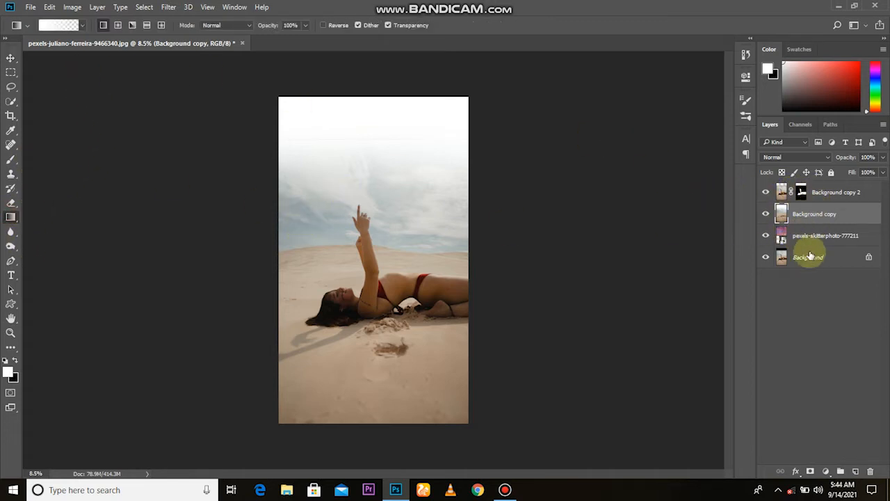
{"action": "left_click", "coordinate": [810, 472]}
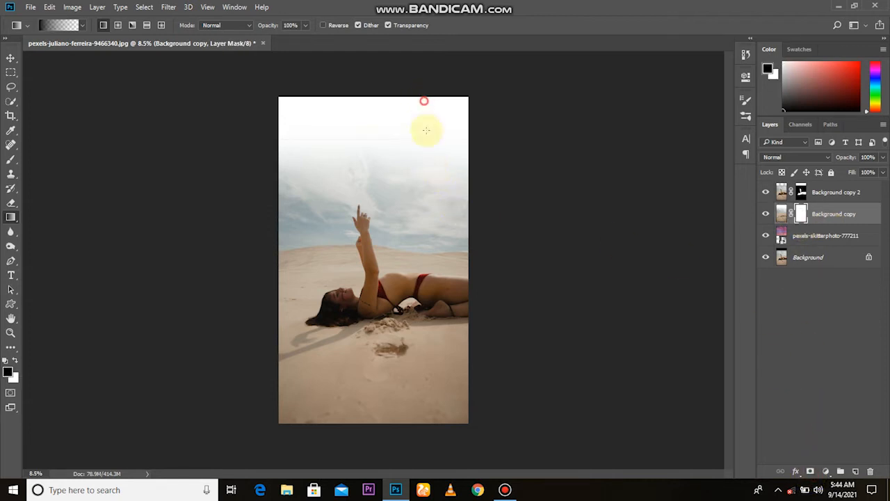
{"action": "left_click_drag", "start_coordinate": [423, 193], "coordinate": [441, 214]}
{"action": "left_click_drag", "start_coordinate": [320, 153], "coordinate": [335, 227]}
{"action": "left_click_drag", "start_coordinate": [421, 176], "coordinate": [434, 246]}
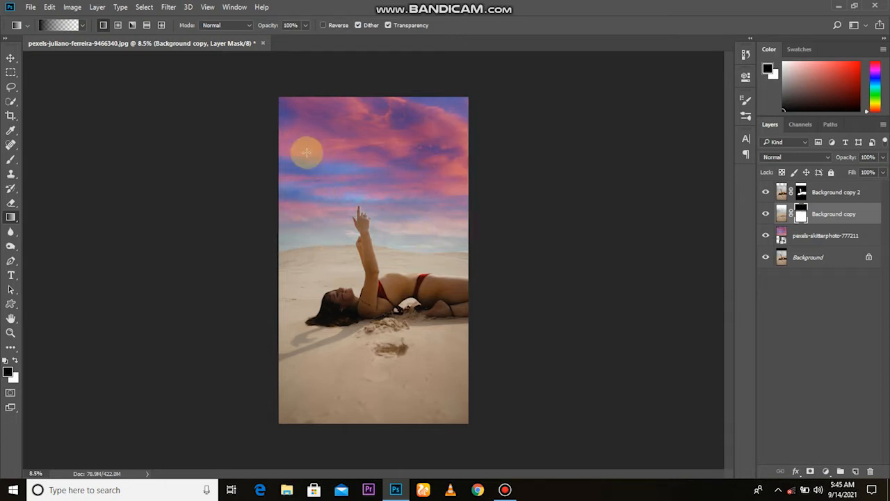
{"action": "left_click_drag", "start_coordinate": [322, 164], "coordinate": [322, 167]}
{"action": "left_click_drag", "start_coordinate": [437, 119], "coordinate": [440, 212]}
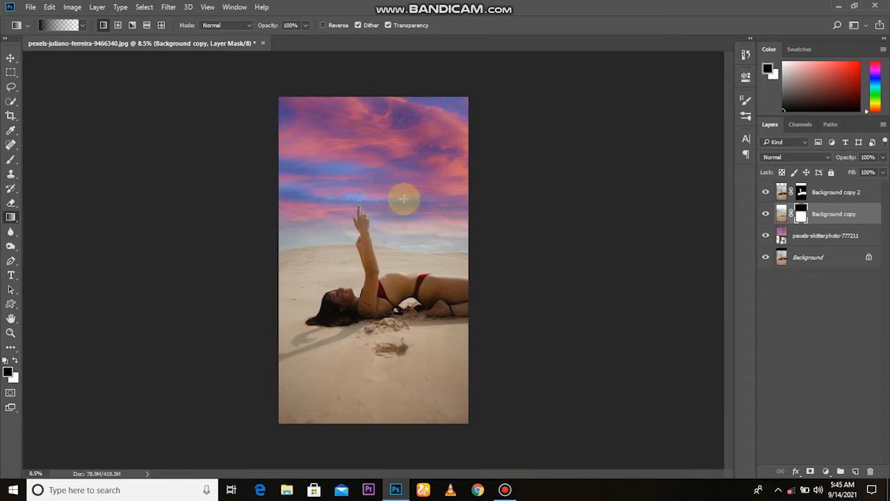
{"action": "left_click_drag", "start_coordinate": [447, 203], "coordinate": [447, 234]}
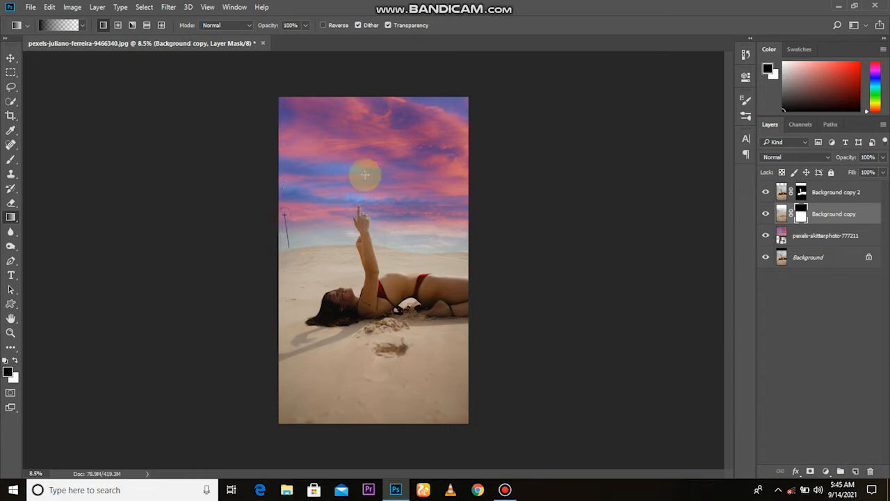
{"action": "left_click_drag", "start_coordinate": [432, 240], "coordinate": [432, 241]}
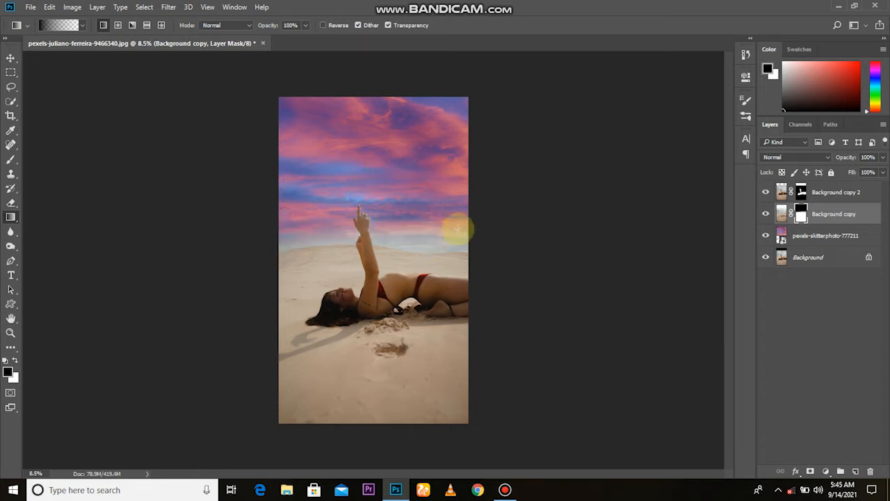
{"action": "left_click_drag", "start_coordinate": [454, 97], "coordinate": [452, 211]}
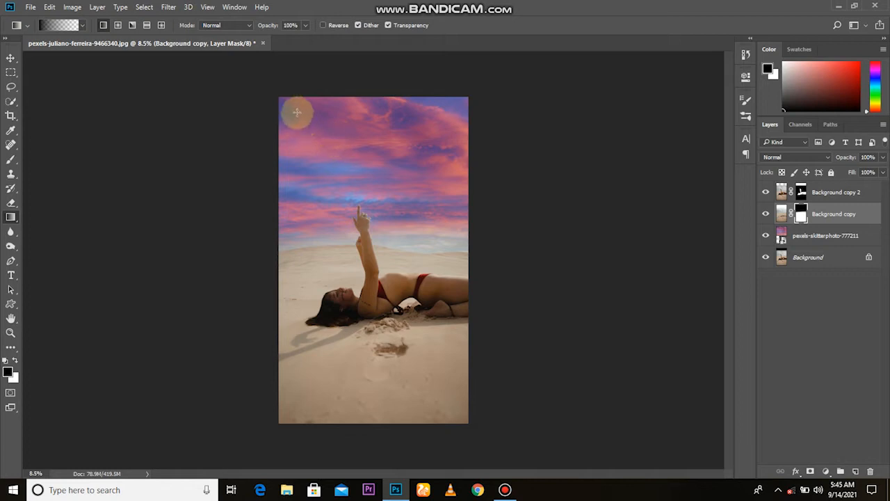
{"action": "left_click", "coordinate": [766, 218]}
{"action": "left_click", "coordinate": [766, 218]}
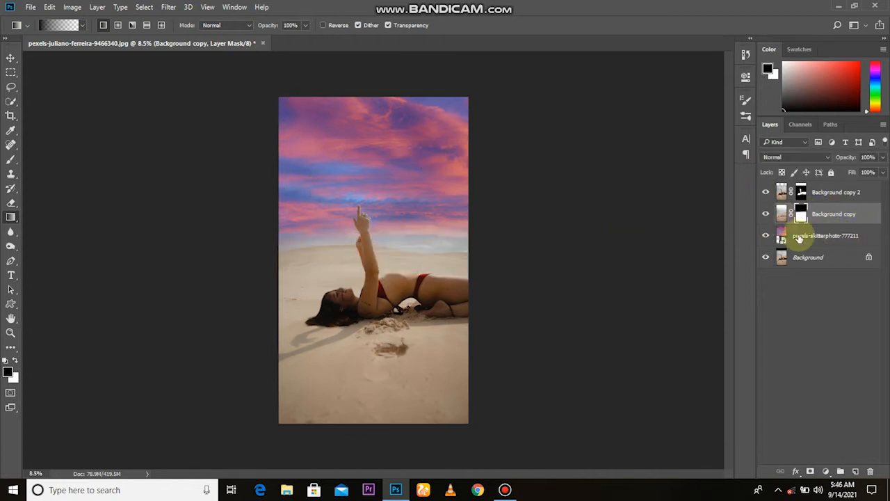
- Merge the Background copy and pexels-skitterphoto-777211 layers, and toggle the merged layer's visibility to check it
{"action": "scroll", "coordinate": [539, 214], "scroll_direction": "up", "scroll_amount": 2}
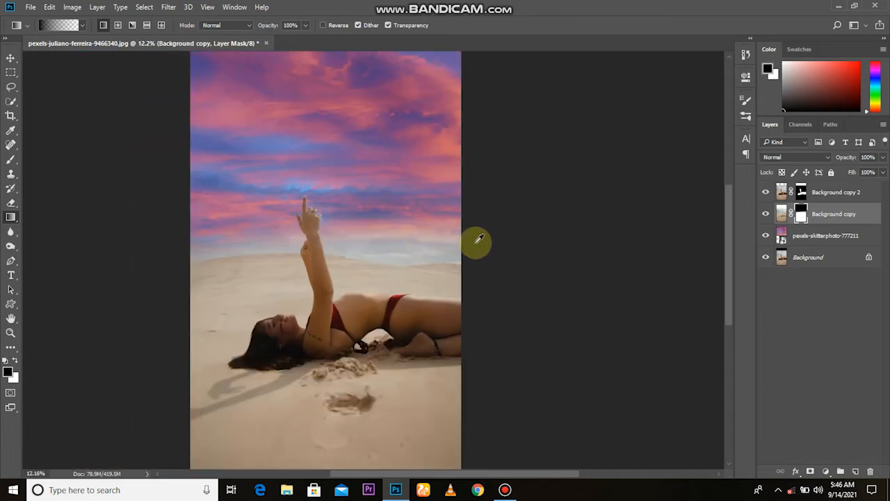
{"action": "scroll", "coordinate": [407, 258], "scroll_direction": "down", "scroll_amount": 1}
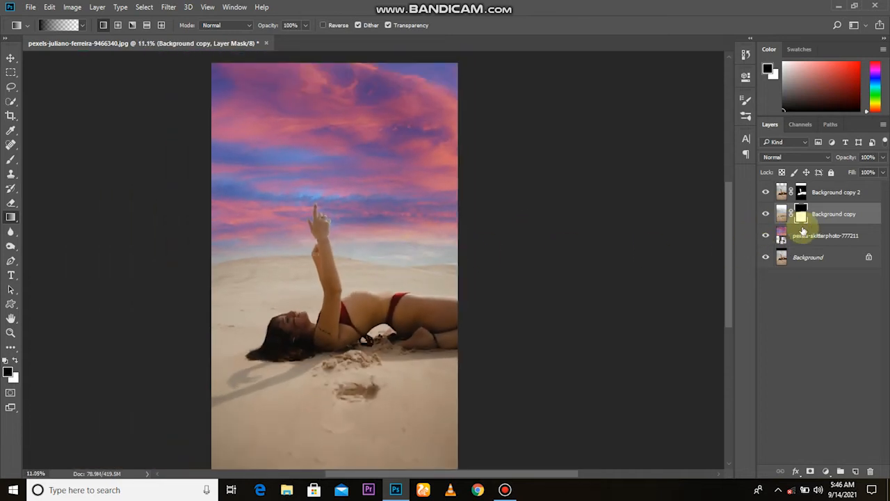
{"action": "left_click", "coordinate": [814, 232]}
{"action": "right_click", "coordinate": [814, 233]}
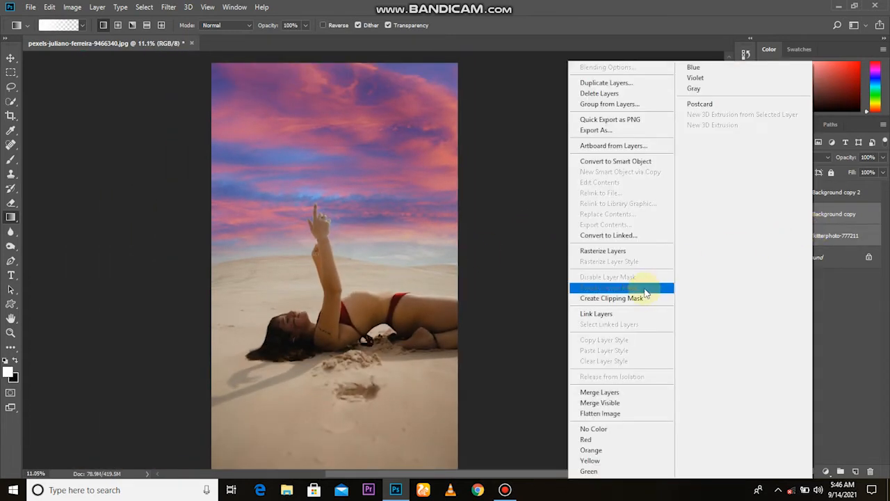
{"action": "left_click", "coordinate": [636, 392]}
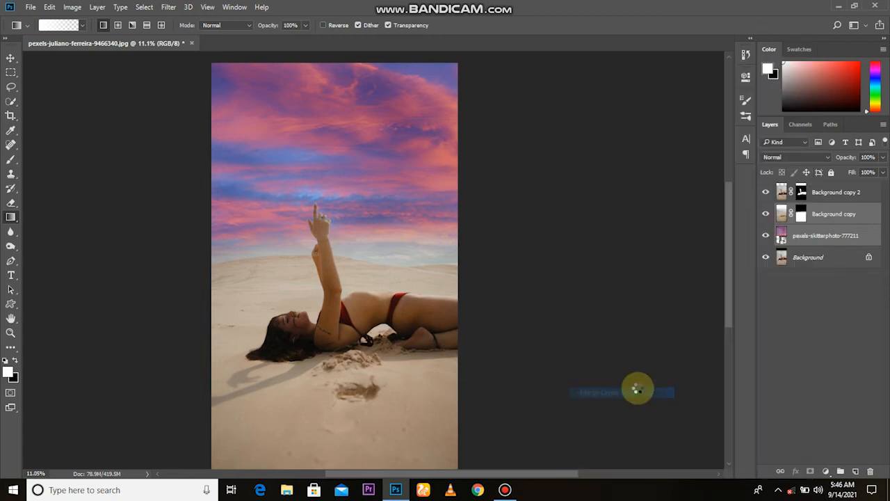
{"action": "left_click", "coordinate": [766, 214]}
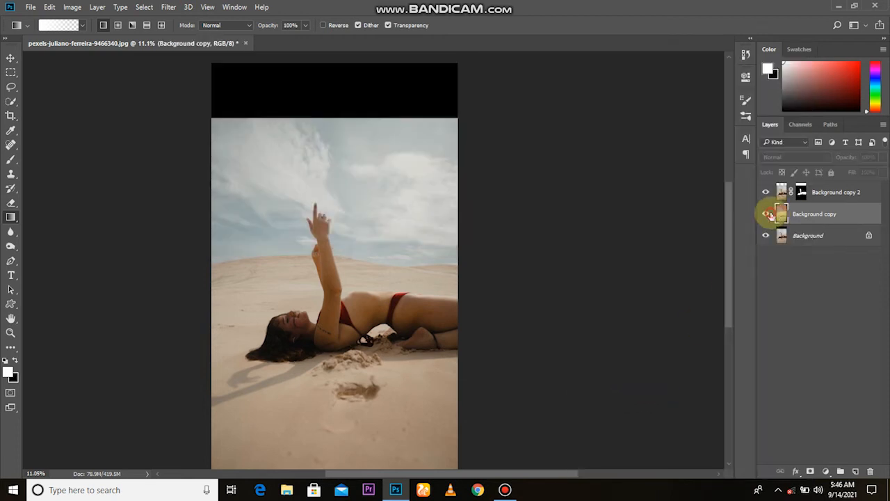
{"action": "left_click", "coordinate": [766, 214]}
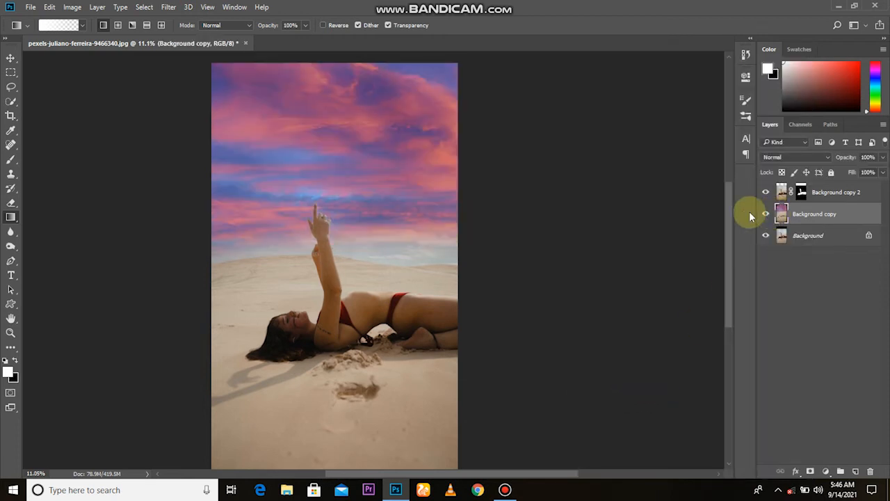
- Apply a Tilt-Shift blur of 78 px to Background copy, moving its focus centre onto the foreground sand and extending the transition up to the horizon
{"action": "left_click", "coordinate": [169, 7]}
{"action": "mouse_move", "coordinate": [290, 144]}
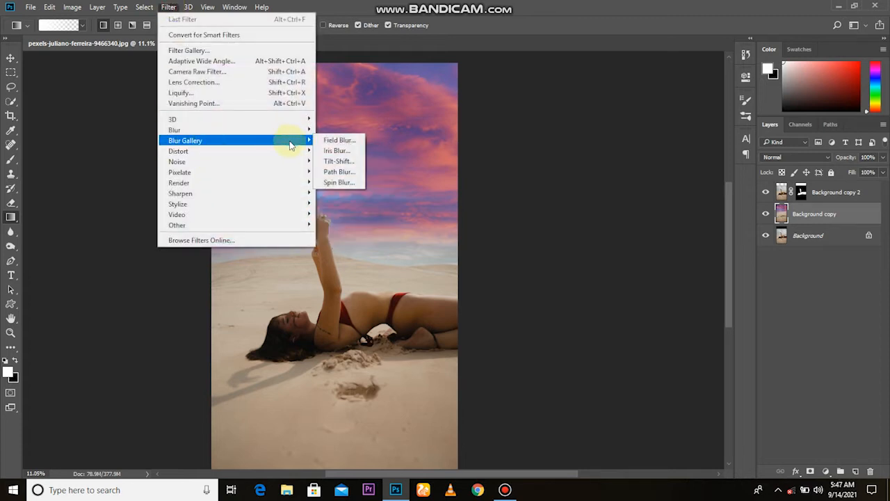
{"action": "left_click", "coordinate": [335, 160]}
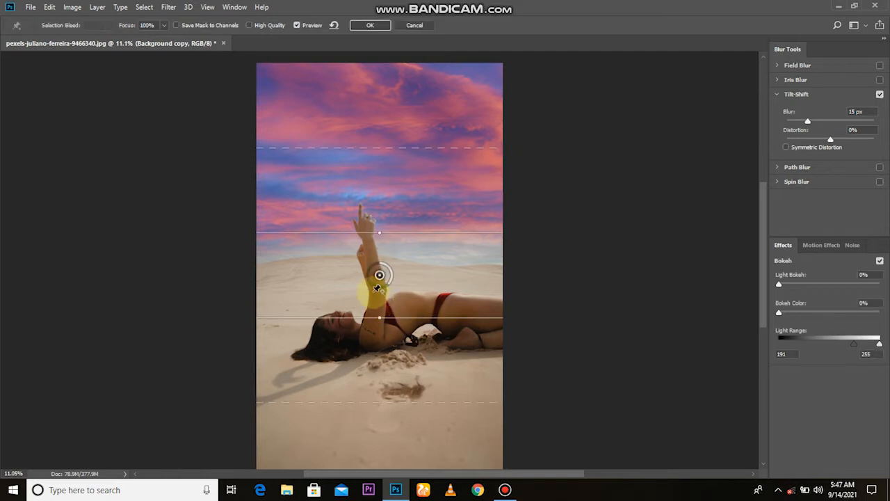
{"action": "left_click_drag", "start_coordinate": [420, 321], "coordinate": [422, 427]}
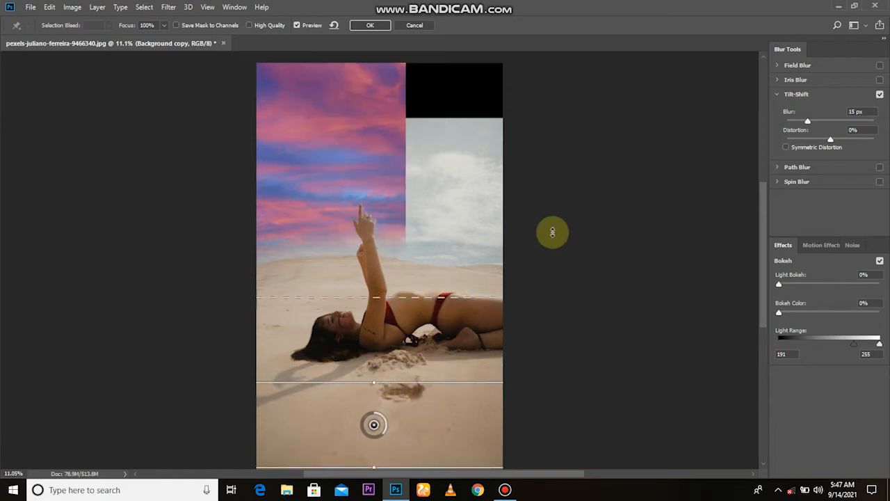
{"action": "left_click_drag", "start_coordinate": [814, 123], "coordinate": [827, 123]}
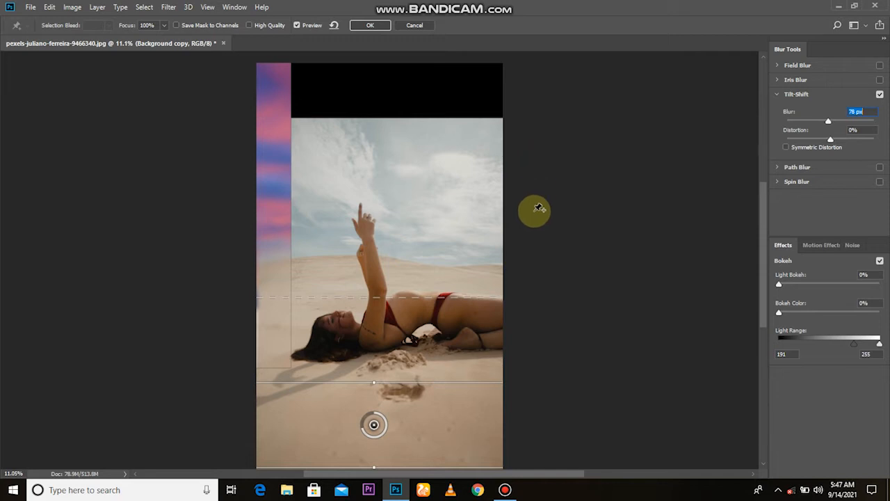
{"action": "left_click", "coordinate": [380, 299]}
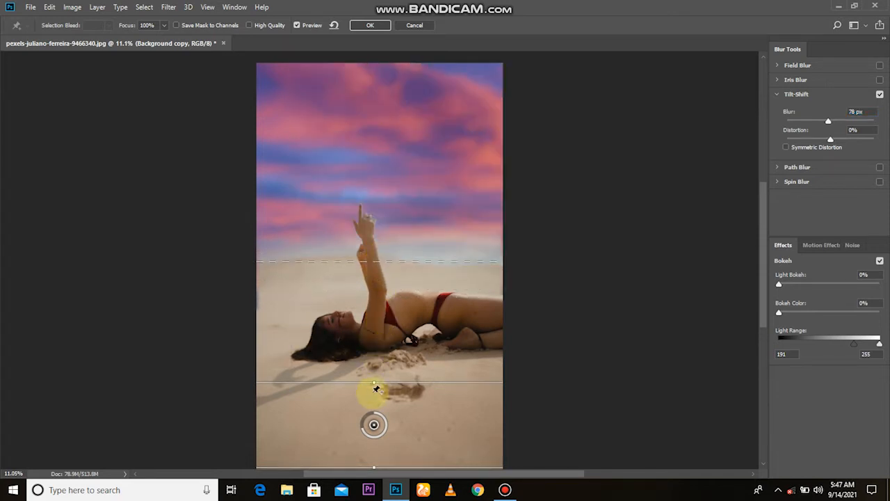
{"action": "left_click_drag", "start_coordinate": [383, 382], "coordinate": [390, 348]}
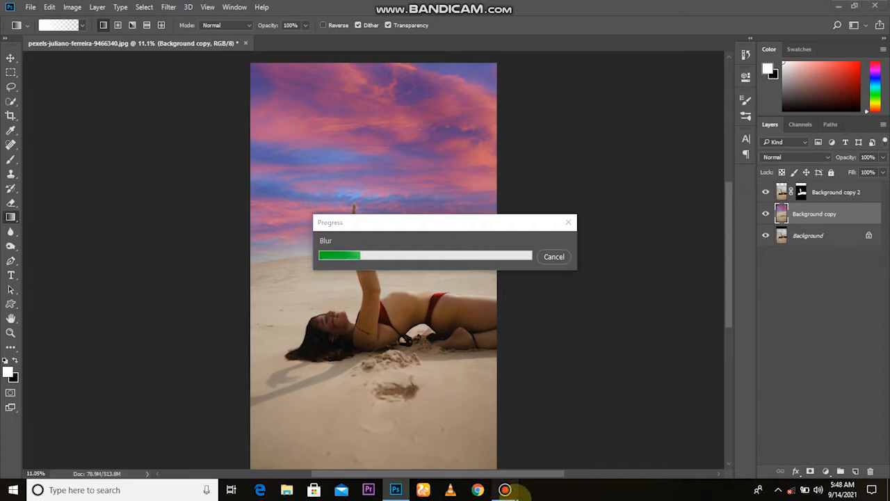
{"action": "left_click", "coordinate": [504, 490]}
{"action": "left_click", "coordinate": [508, 489]}
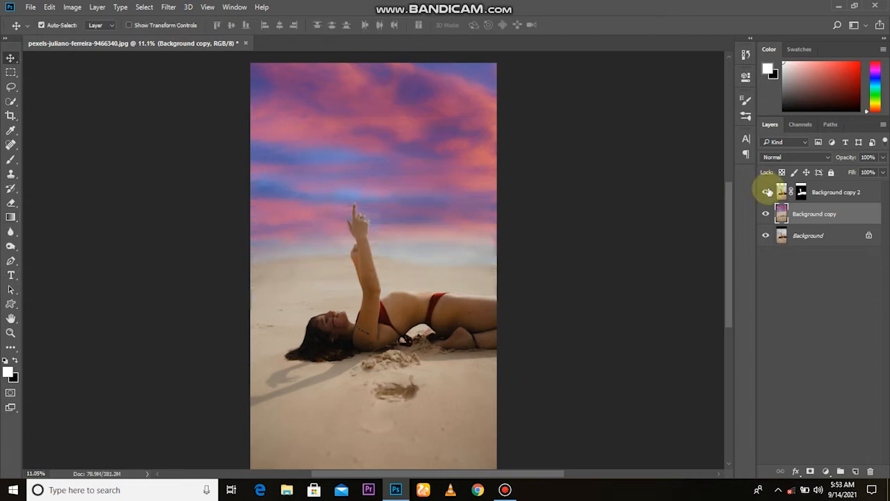
{"action": "left_click", "coordinate": [765, 192]}
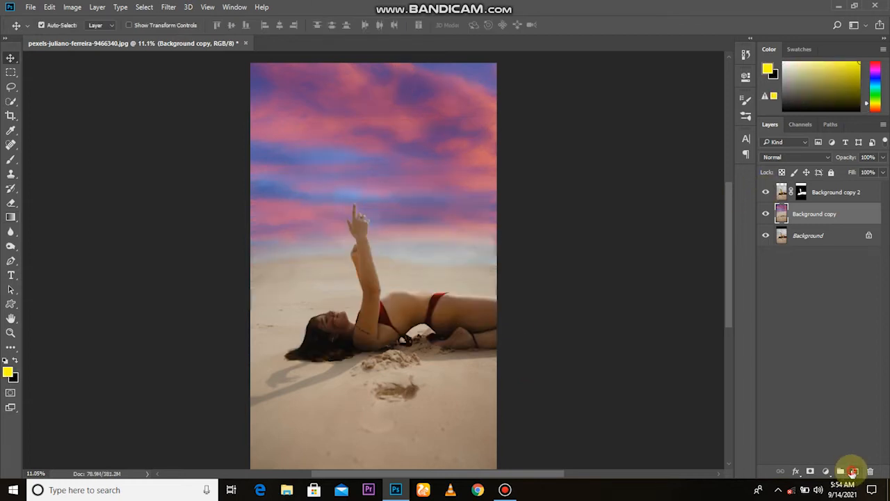
- Add a new layer above Background copy and paint one soft 3400 px brush dab in yellow #fff600 behind the raised hand
{"action": "left_click", "coordinate": [855, 471]}
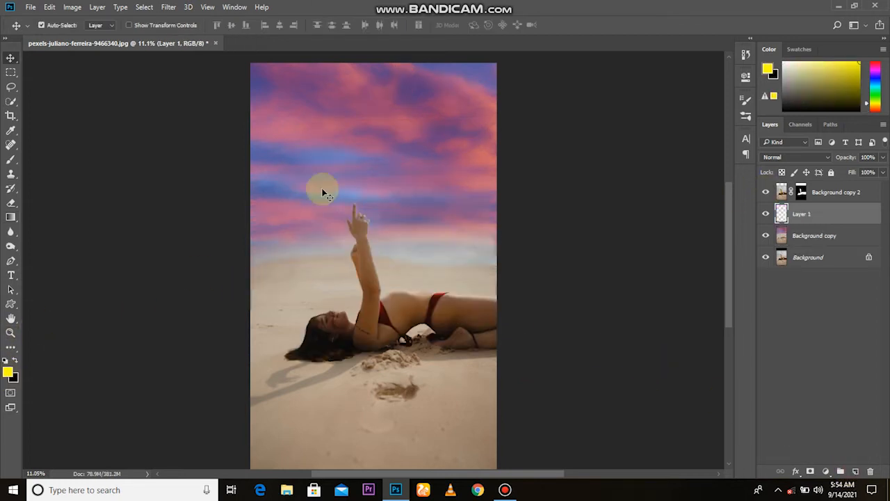
{"action": "left_click", "coordinate": [12, 162]}
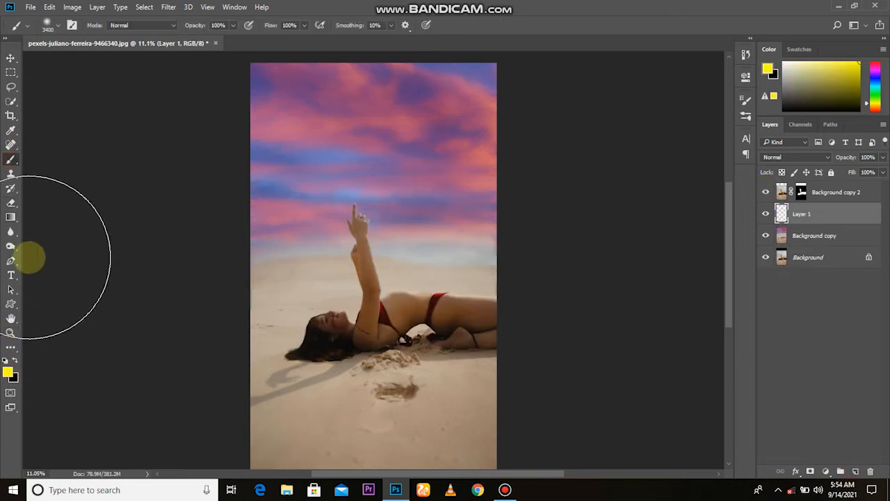
{"action": "left_click", "coordinate": [8, 373]}
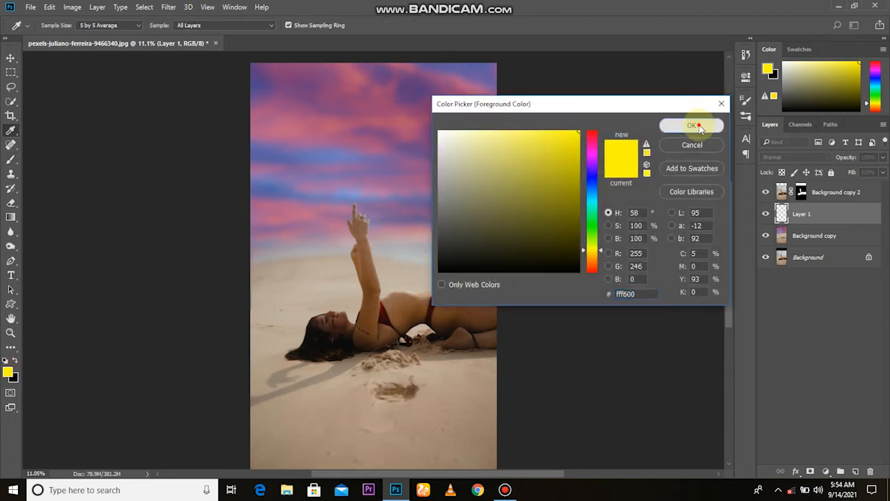
{"action": "left_click", "coordinate": [692, 126]}
{"action": "left_click", "coordinate": [354, 181]}
- Set the yellow glow layer's blend mode to Screen
{"action": "left_click", "coordinate": [11, 57]}
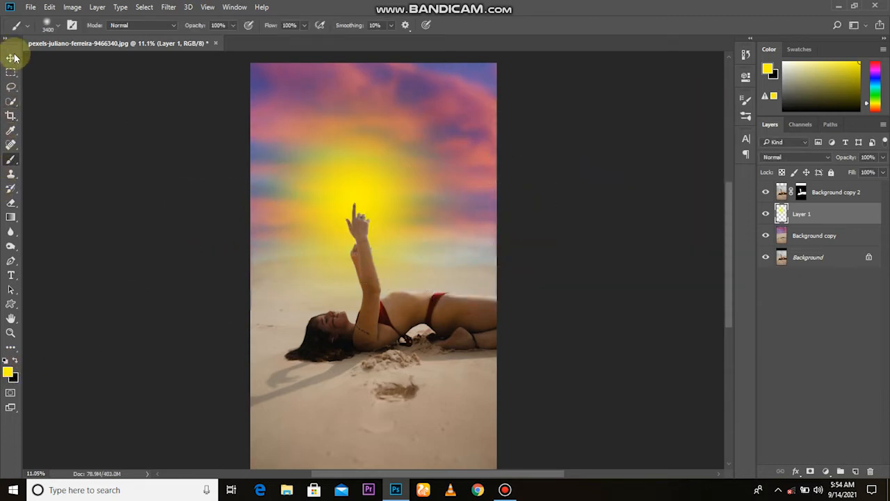
{"action": "left_click", "coordinate": [816, 160]}
{"action": "left_click", "coordinate": [781, 231]}
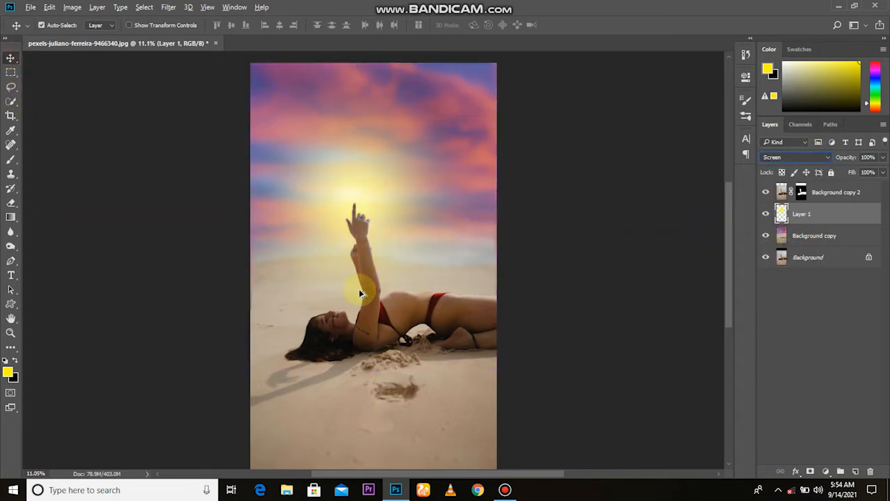
{"action": "left_click", "coordinate": [364, 245]}
{"action": "scroll", "coordinate": [365, 245], "scroll_direction": "down", "scroll_amount": 3}
{"action": "key", "text": "ctrl+t"}
{"action": "left_click_drag", "start_coordinate": [375, 178], "coordinate": [374, 220]}
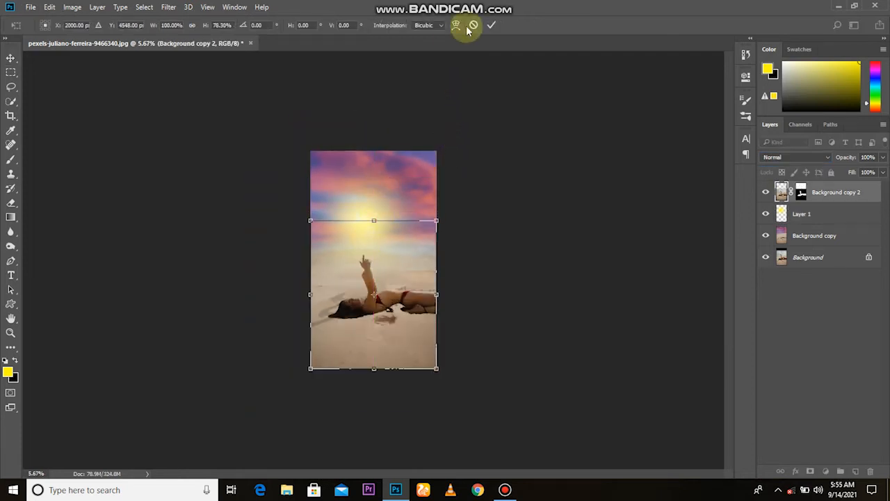
{"action": "left_click", "coordinate": [472, 26]}
- Transform Layer 1's yellow glow to about 221% width and 24% height as a band above the horizon, and set its opacity to 52%
{"action": "left_click", "coordinate": [800, 212]}
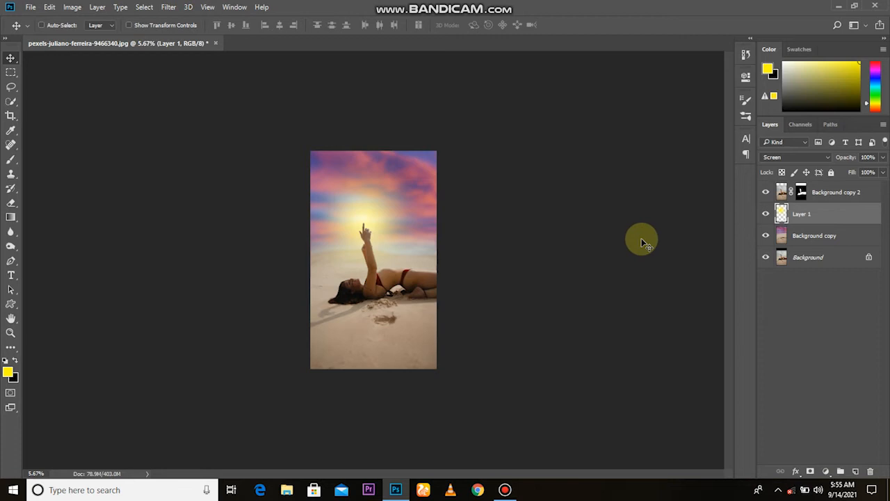
{"action": "key", "text": "ctrl+t"}
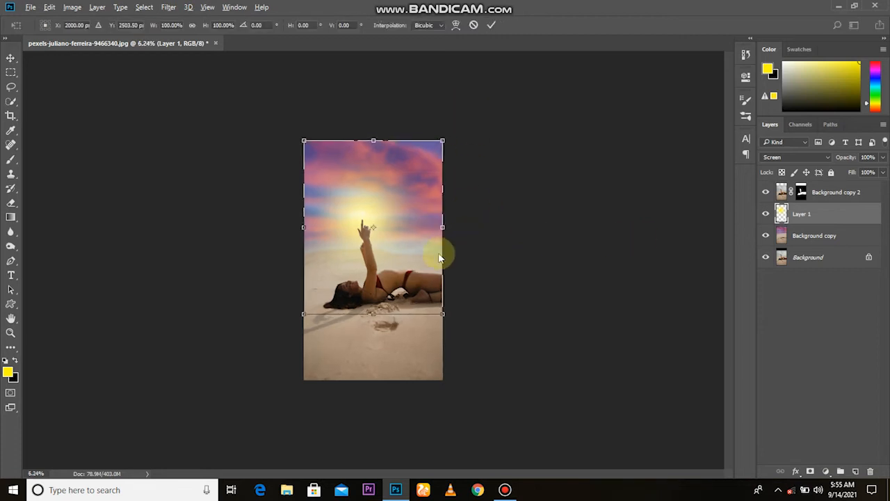
{"action": "key", "text": "ctrl+plus"}
{"action": "left_click_drag", "start_coordinate": [374, 68], "coordinate": [373, 174]}
{"action": "left_click_drag", "start_coordinate": [485, 207], "coordinate": [621, 209]}
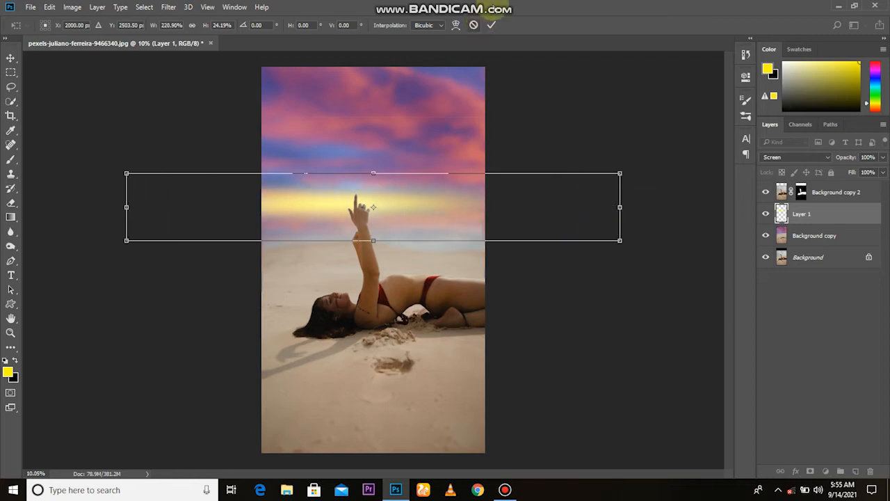
{"action": "left_click", "coordinate": [495, 25]}
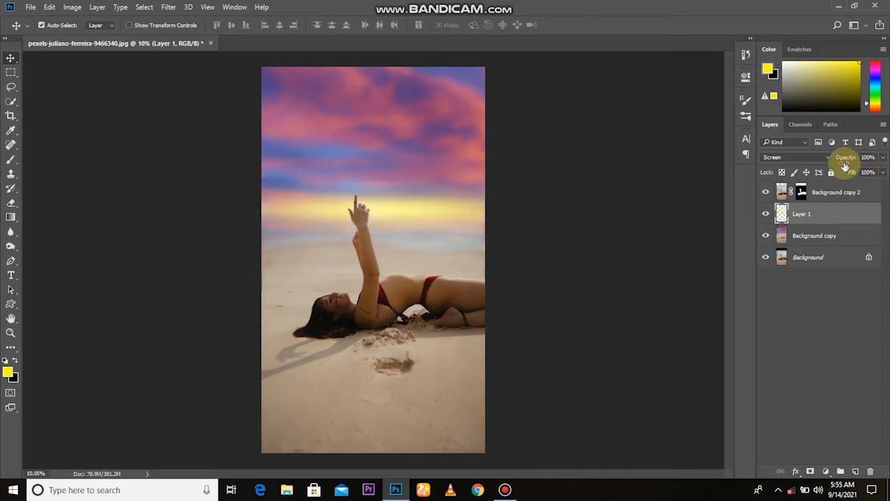
{"action": "left_click_drag", "start_coordinate": [802, 172], "coordinate": [816, 171]}
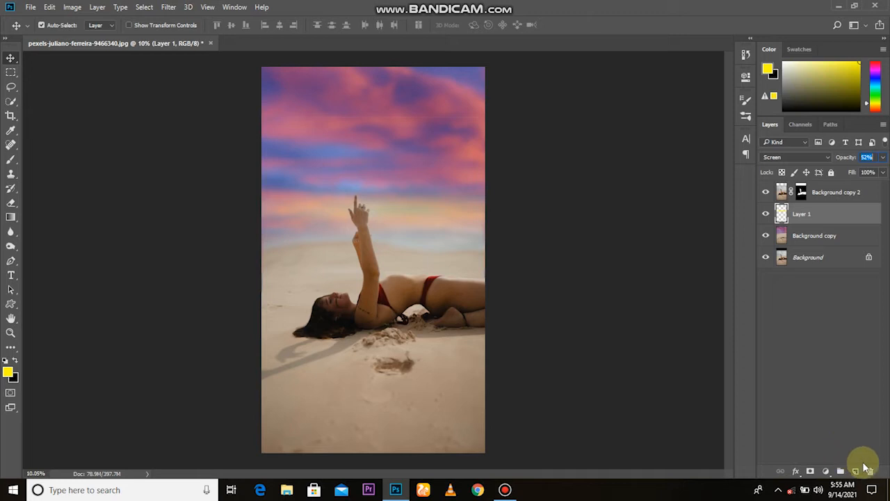
- Add another layer above Layer 1 and paint one soft brush dab in red #ff0000 around the pointing finger
{"action": "left_click", "coordinate": [853, 471]}
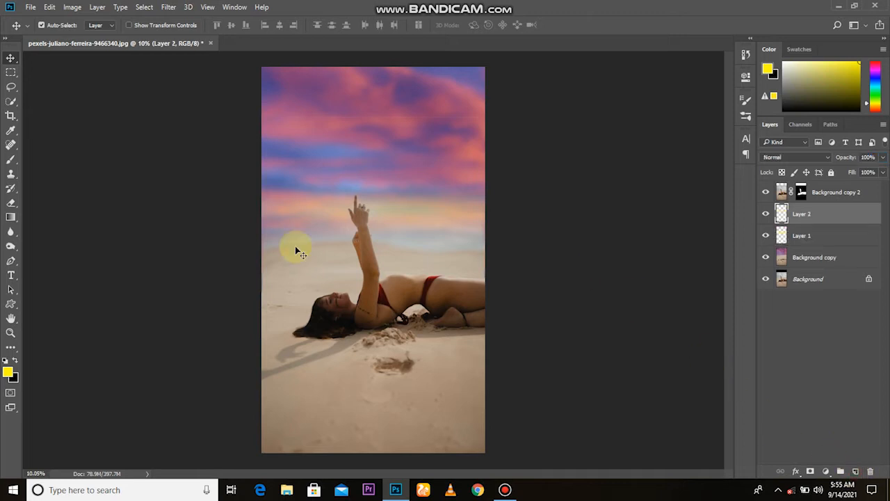
{"action": "left_click", "coordinate": [10, 373]}
{"action": "left_click_drag", "start_coordinate": [592, 196], "coordinate": [590, 130]}
{"action": "left_click", "coordinate": [689, 127]}
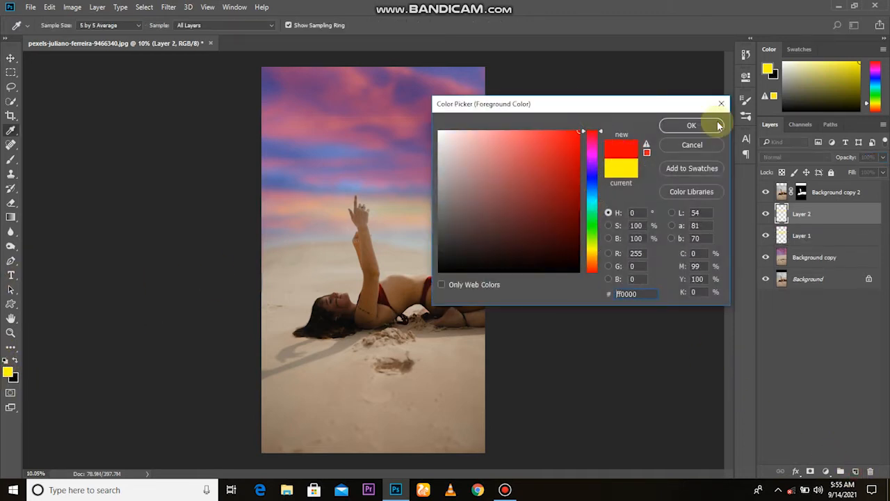
{"action": "key", "text": "v"}
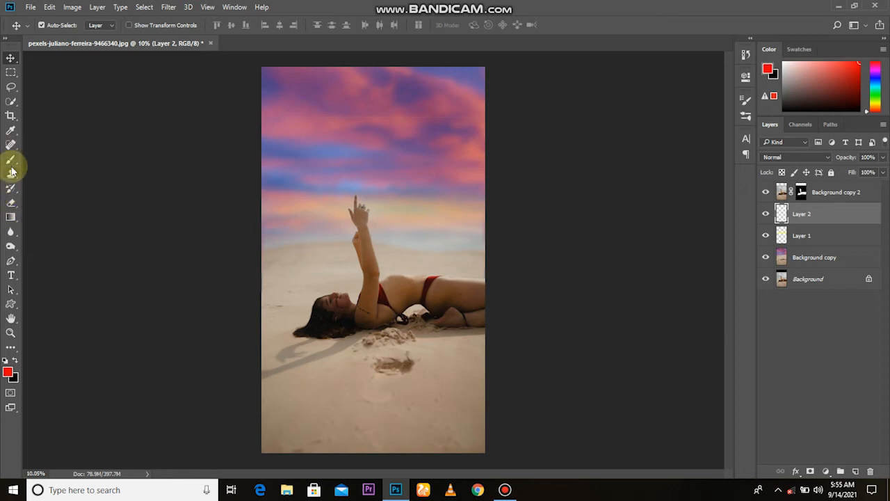
{"action": "left_click", "coordinate": [11, 161]}
{"action": "left_click", "coordinate": [361, 173]}
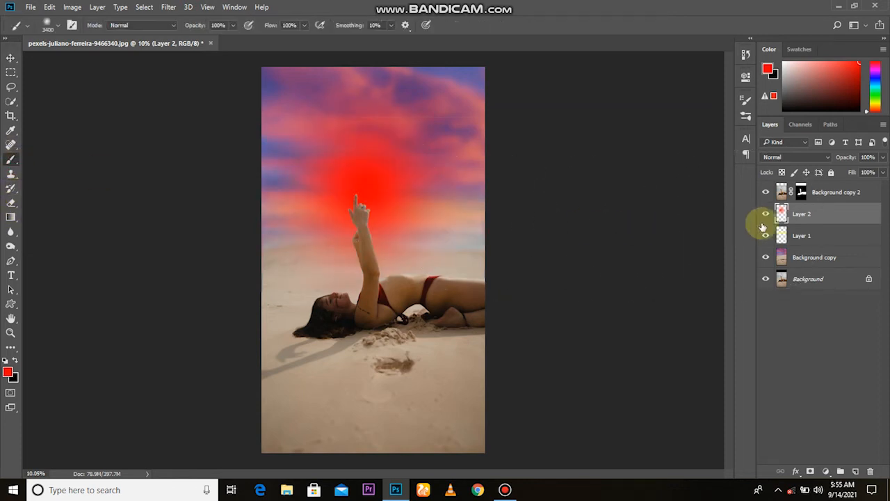
- Set the red glow layer's blend mode to Screen
{"action": "left_click", "coordinate": [778, 157]}
{"action": "left_click", "coordinate": [773, 233]}
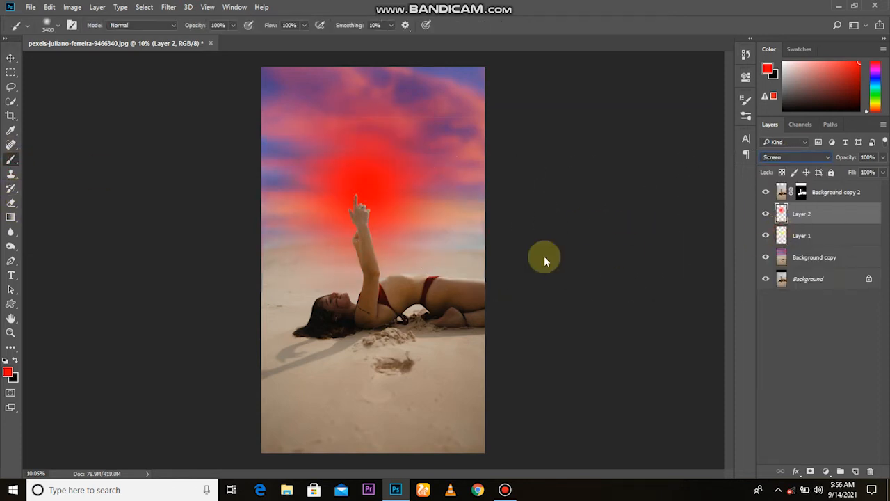
{"action": "left_click", "coordinate": [11, 58]}
- Transform Layer 2's red glow to about 201% width and 37% height, shift it slightly down toward the horizon, and set its opacity to 42%
{"action": "key", "text": "ctrl+t"}
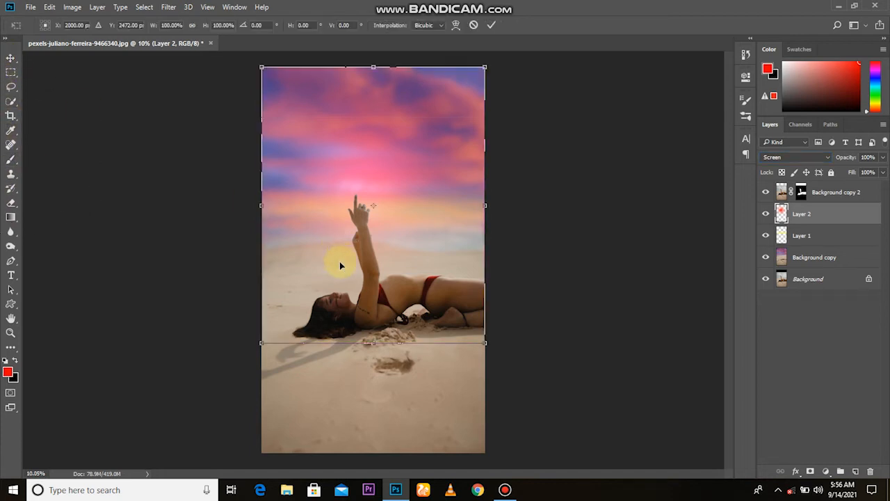
{"action": "left_click_drag", "start_coordinate": [372, 67], "coordinate": [368, 155]}
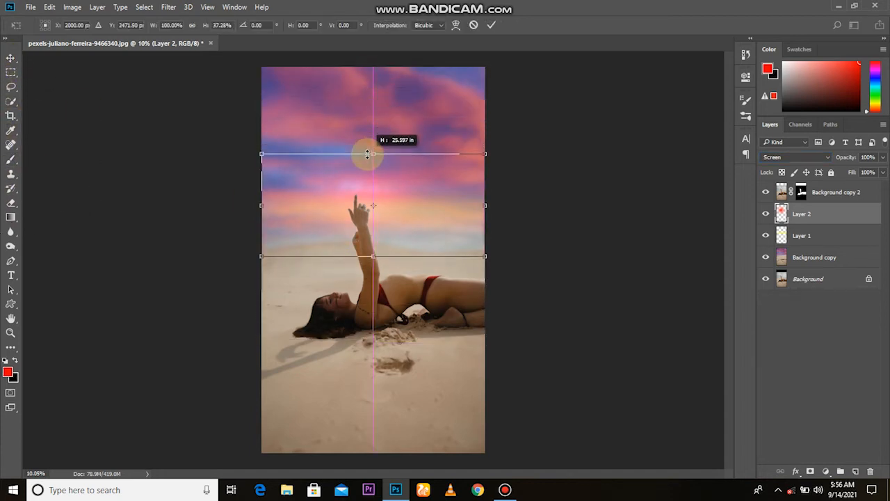
{"action": "left_click_drag", "start_coordinate": [390, 202], "coordinate": [391, 211]}
{"action": "left_click_drag", "start_coordinate": [487, 213], "coordinate": [600, 212]}
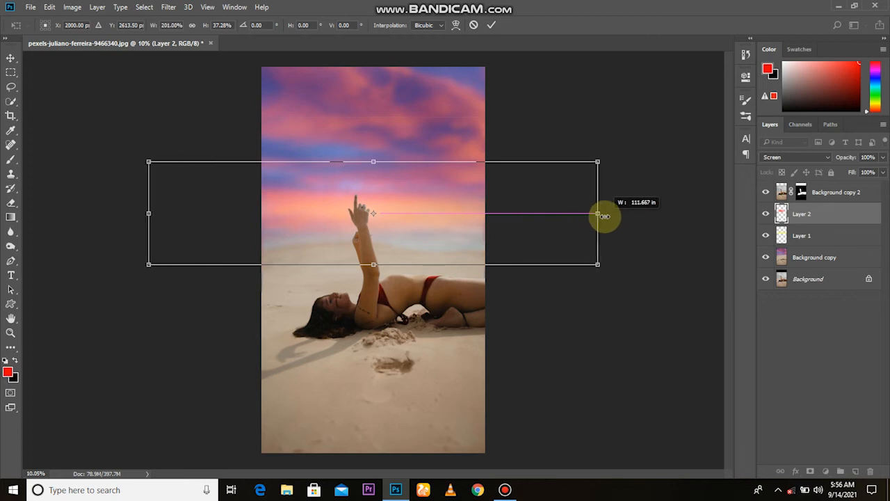
{"action": "left_click", "coordinate": [492, 25]}
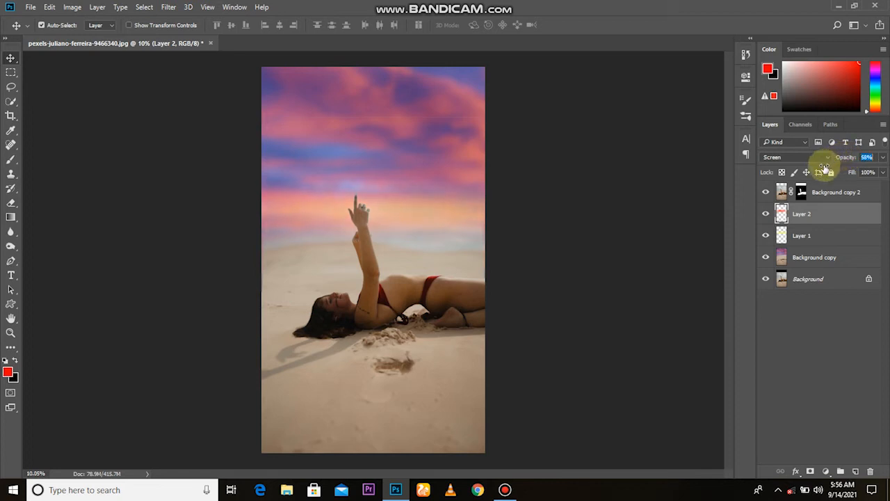
{"action": "left_click", "coordinate": [766, 215]}
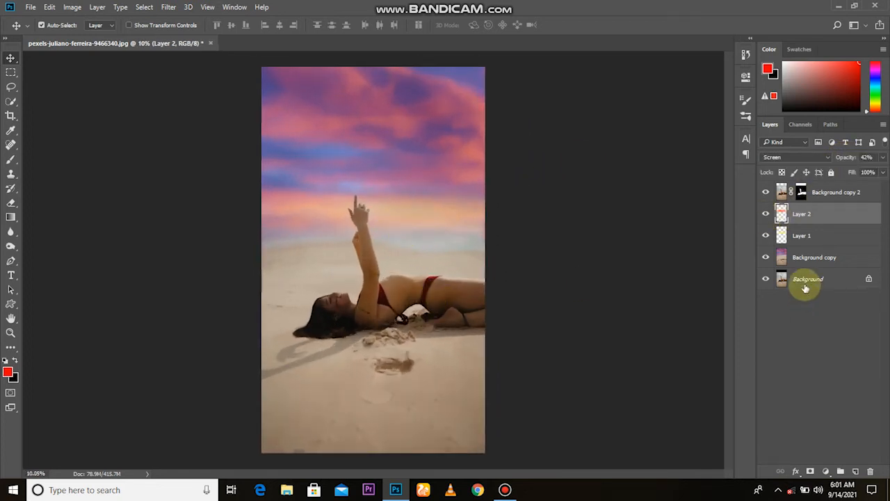
- Add a Gradient Map adjustment layer above Background copy 2 using the blue-red-yellow preset
{"action": "left_click", "coordinate": [844, 193]}
{"action": "left_click", "coordinate": [825, 471]}
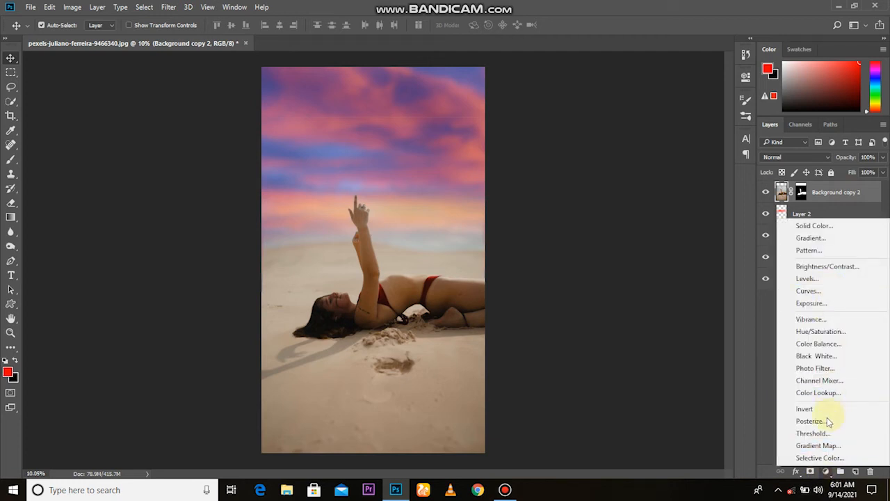
{"action": "left_click", "coordinate": [827, 446]}
{"action": "left_click", "coordinate": [658, 112]}
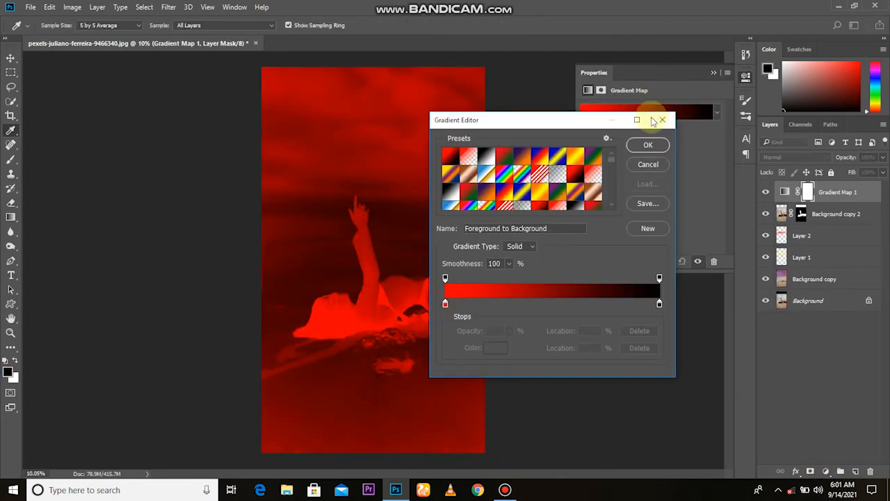
{"action": "left_click", "coordinate": [550, 156]}
{"action": "left_click", "coordinate": [660, 147]}
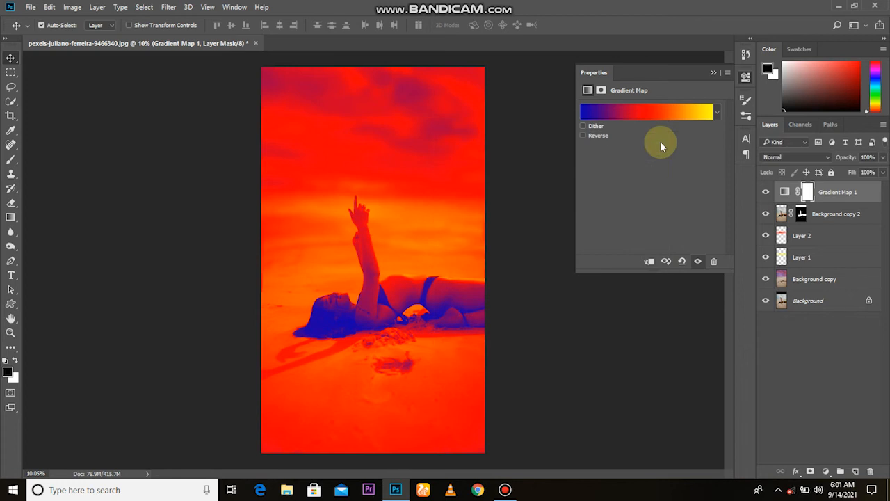
{"action": "left_click", "coordinate": [714, 67]}
- Set the Gradient Map layer's blend mode to Hue and toggle its visibility to compare the effect
{"action": "left_click", "coordinate": [798, 157]}
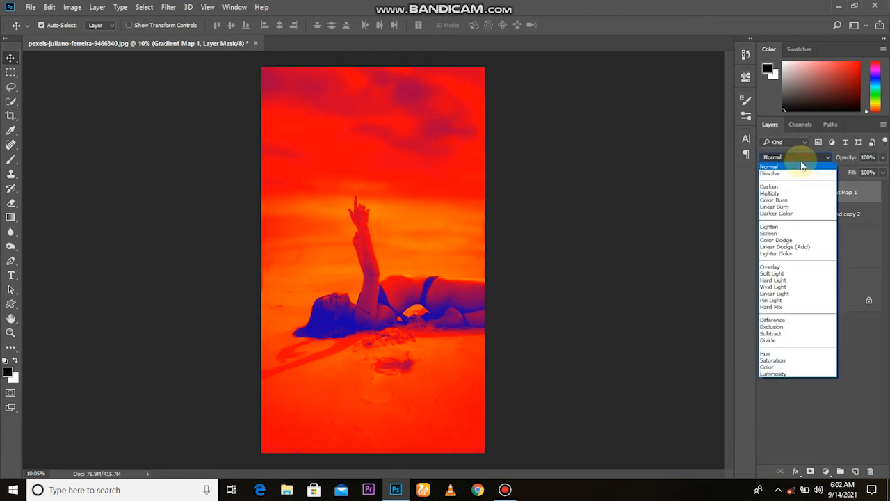
{"action": "left_click", "coordinate": [781, 354]}
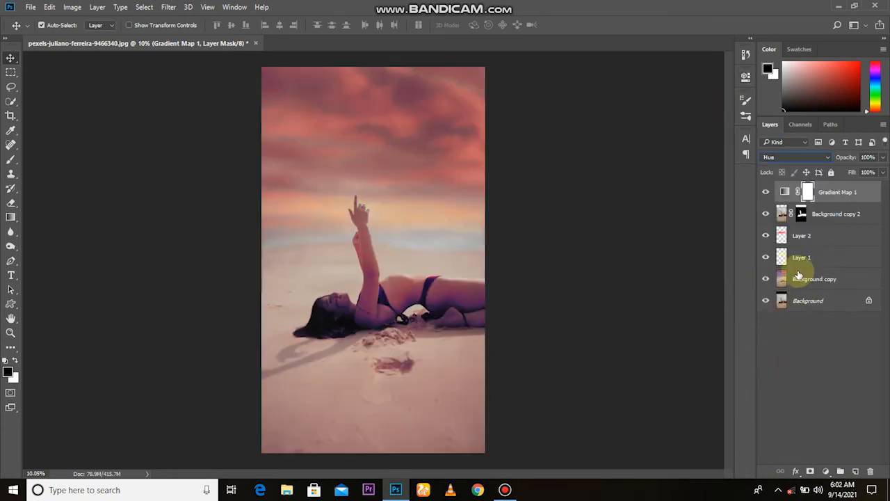
{"action": "left_click", "coordinate": [765, 193]}
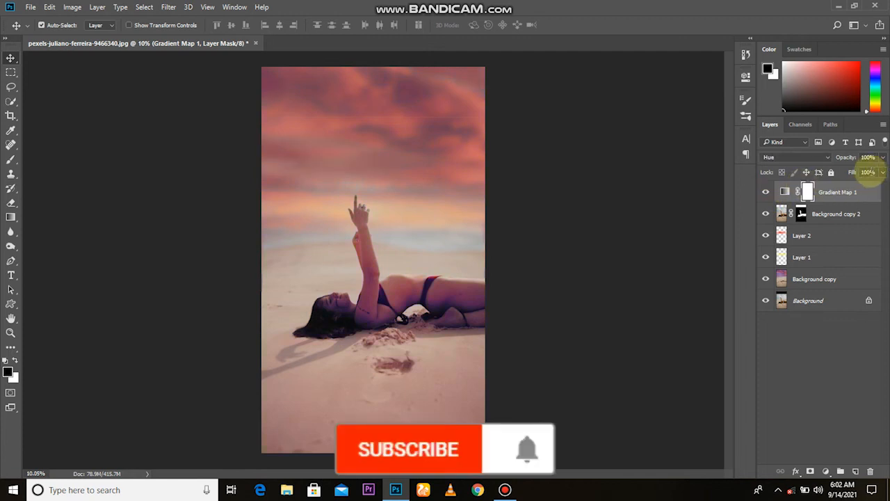
- Reduce the Gradient Map layer's opacity to 51%
{"action": "left_click_drag", "start_coordinate": [843, 162], "coordinate": [854, 163]}
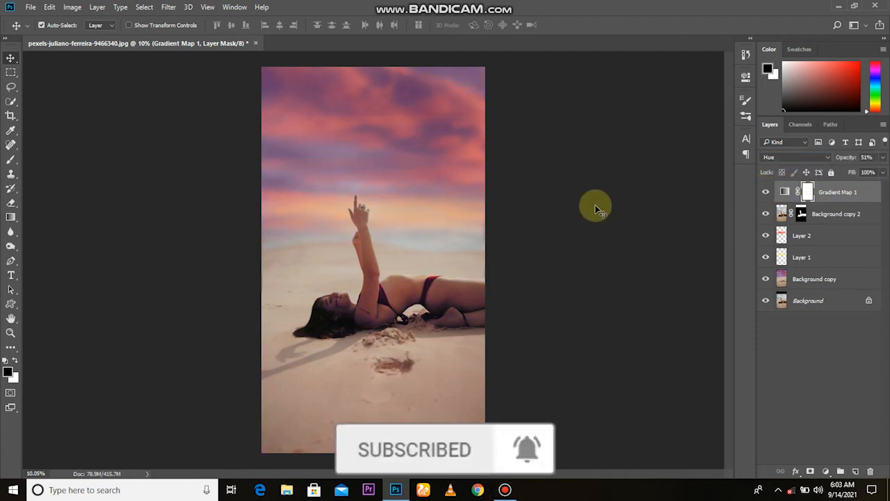
- Add a Channel Mixer adjustment layer above Gradient Map 1 and adjust its channel values to warm the image
{"action": "left_click", "coordinate": [826, 470]}
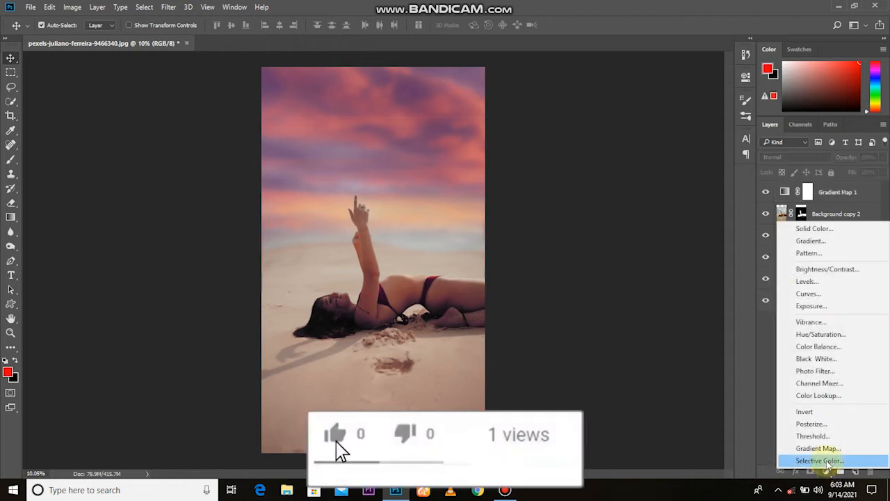
{"action": "left_click", "coordinate": [820, 383]}
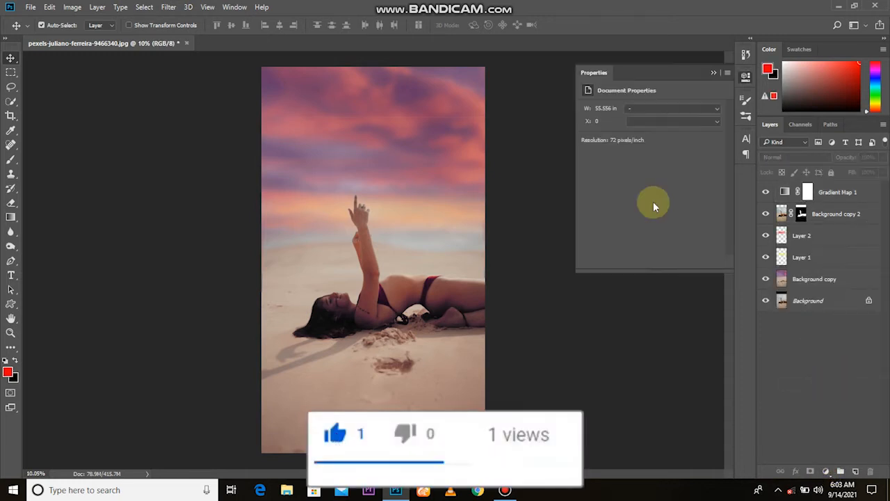
{"action": "left_click_drag", "start_coordinate": [685, 167], "coordinate": [649, 211]}
{"action": "left_click", "coordinate": [648, 185]}
{"action": "left_click_drag", "start_coordinate": [651, 244], "coordinate": [657, 244]}
{"action": "left_click", "coordinate": [714, 72]}
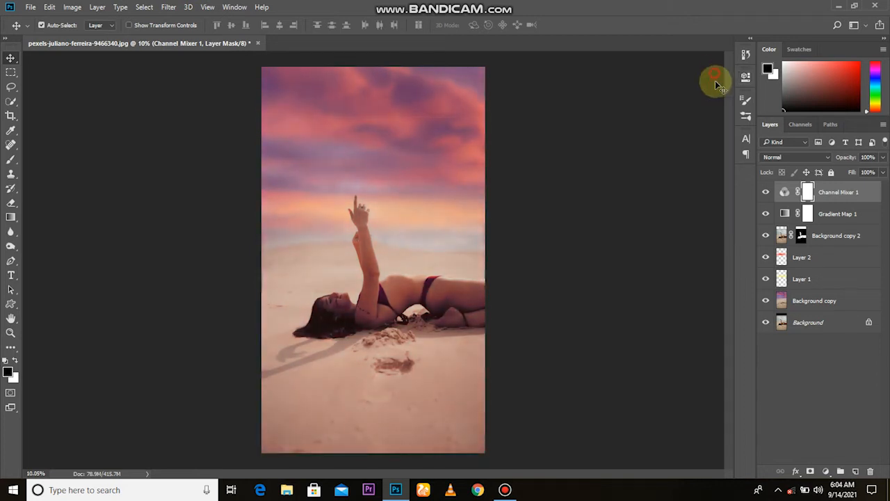
- Set the Channel Mixer layer's opacity to 62% and toggle its visibility to compare the effect
{"action": "left_click", "coordinate": [764, 192]}
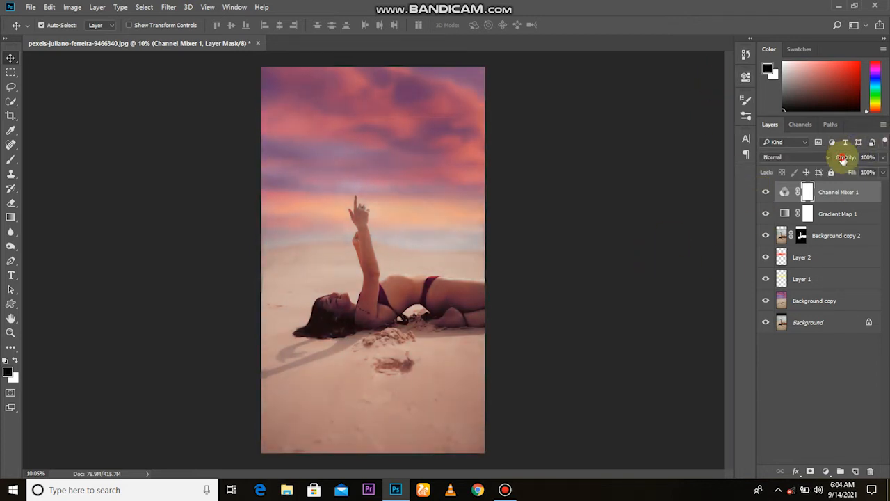
{"action": "left_click", "coordinate": [770, 193]}
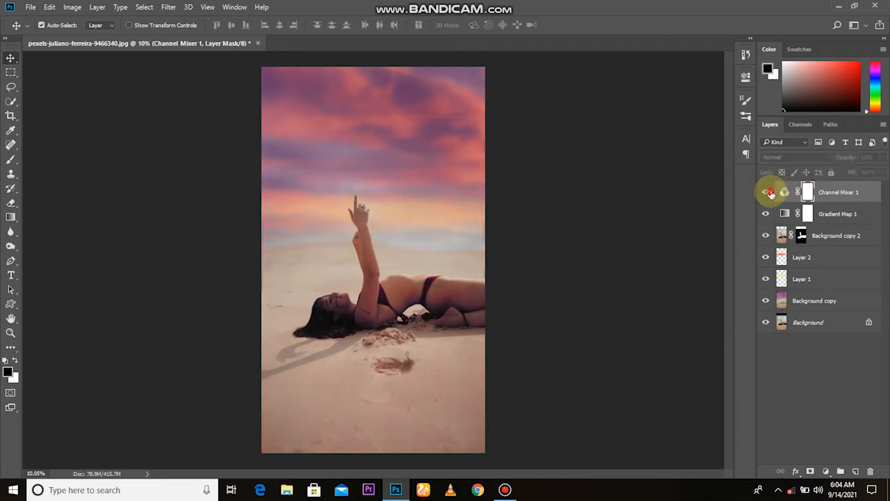
- Add a Gradient Fill layer above Channel Mixer 1 using the red-to-transparent preset
{"action": "left_click", "coordinate": [825, 471]}
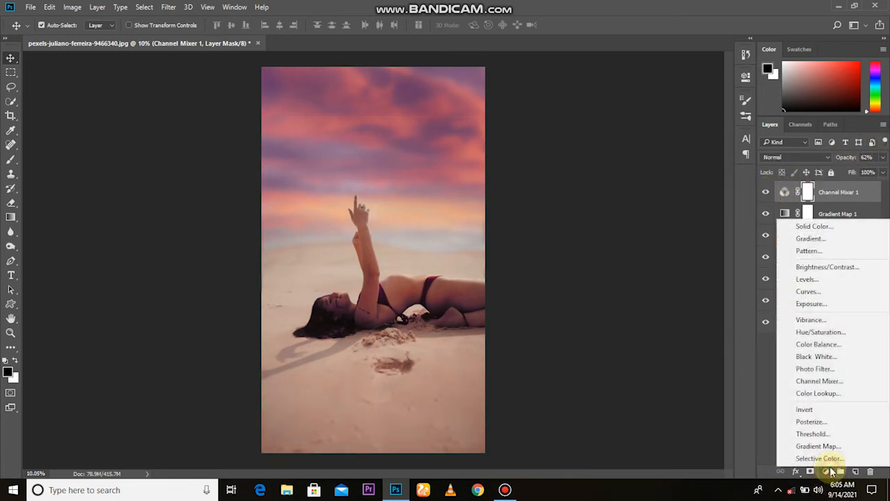
{"action": "left_click", "coordinate": [811, 238]}
{"action": "left_click", "coordinate": [621, 143]}
{"action": "scroll", "coordinate": [602, 184], "scroll_direction": "down", "scroll_amount": 10}
{"action": "mouse_move", "coordinate": [637, 175]}
{"action": "left_mouse_down"}
{"action": "mouse_move", "coordinate": [634, 217]}
{"action": "mouse_move", "coordinate": [639, 166]}
{"action": "left_mouse_up"}
{"action": "left_click", "coordinate": [570, 167]}
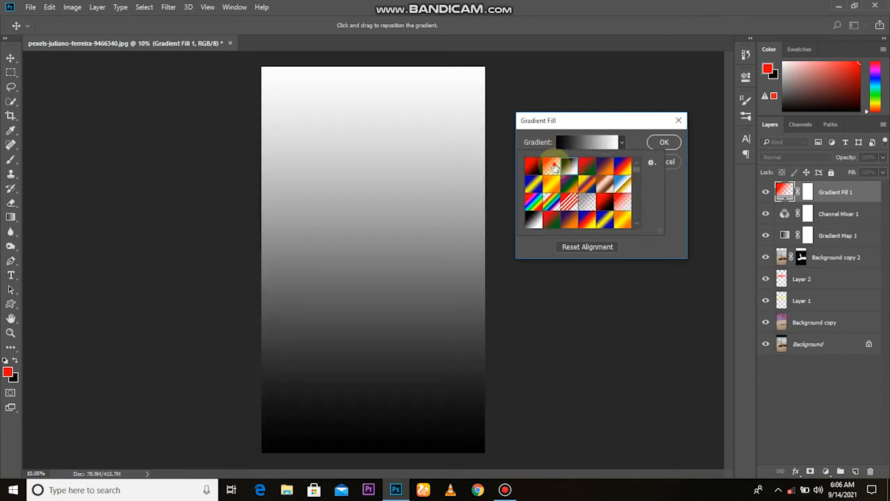
{"action": "left_click", "coordinate": [551, 165]}
- Edit the fill's gradient to fade from black to transparent, deleting the red color stop at 100% and making the stop at 0% black
{"action": "left_click", "coordinate": [591, 143]}
{"action": "left_click", "coordinate": [445, 304]}
{"action": "left_click", "coordinate": [495, 348]}
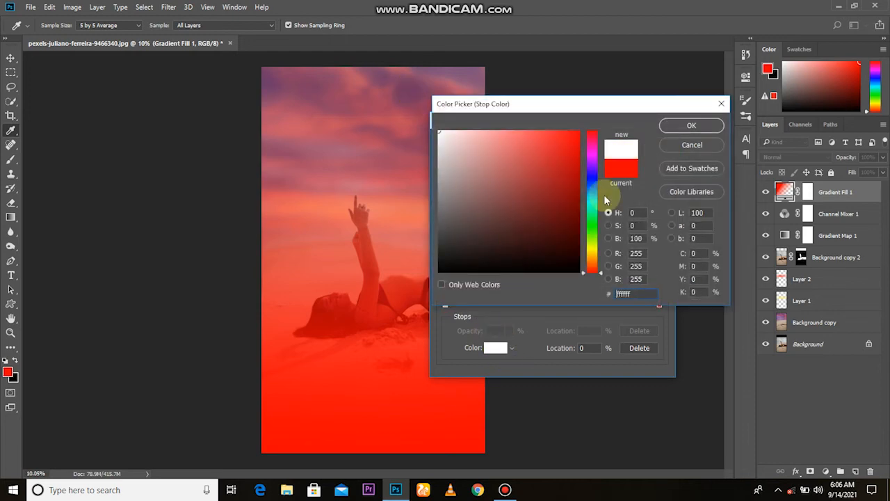
{"action": "left_click", "coordinate": [704, 125]}
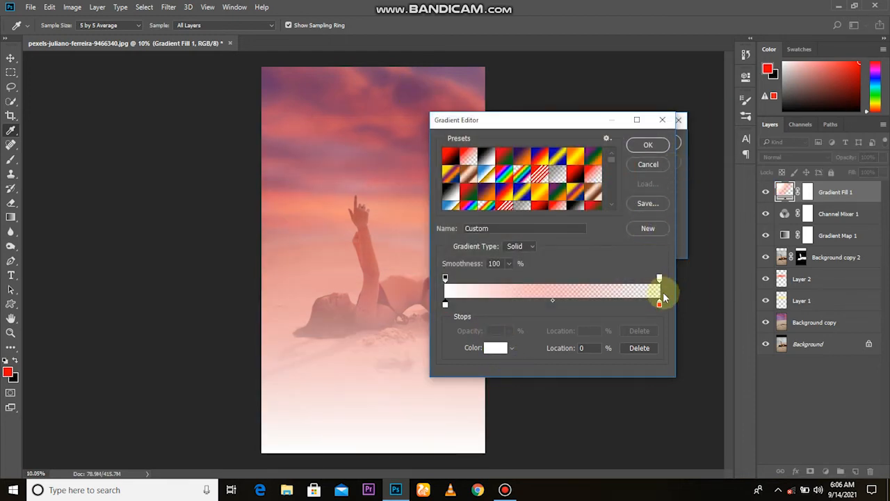
{"action": "left_click", "coordinate": [496, 348]}
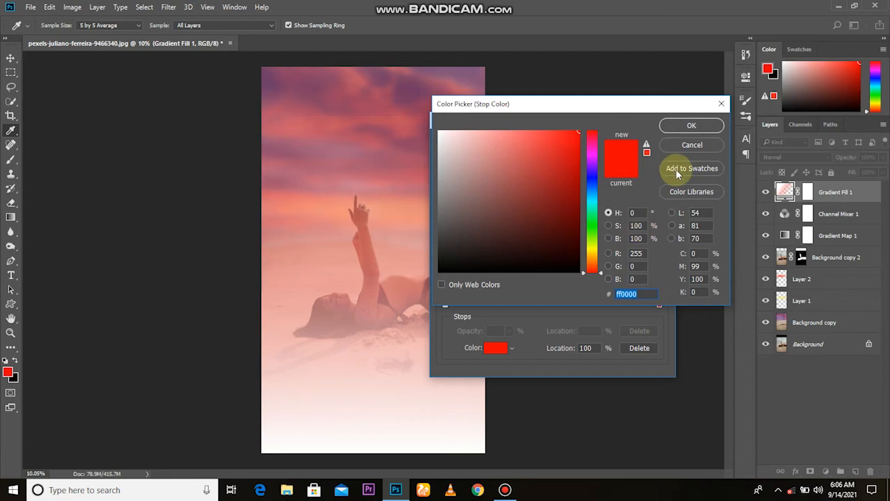
{"action": "left_click", "coordinate": [692, 146]}
{"action": "left_click", "coordinate": [637, 348]}
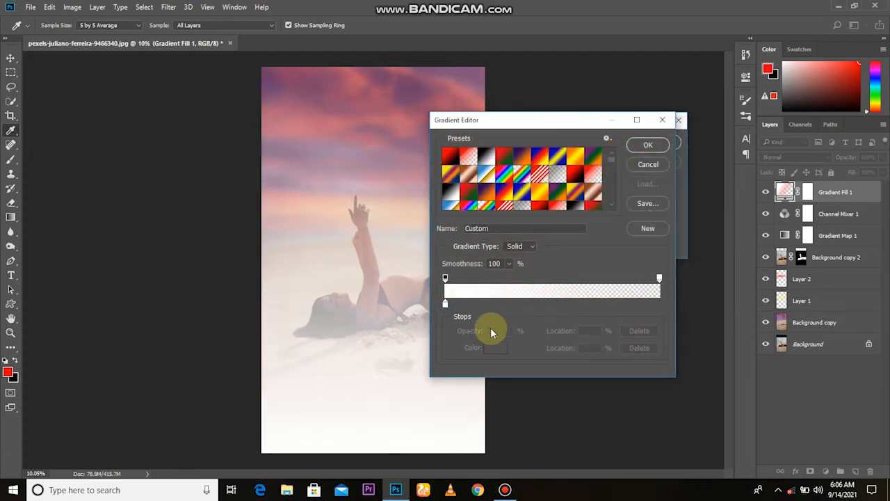
{"action": "left_click", "coordinate": [496, 348]}
{"action": "left_click_drag", "start_coordinate": [490, 236], "coordinate": [438, 272]}
{"action": "left_click", "coordinate": [687, 130]}
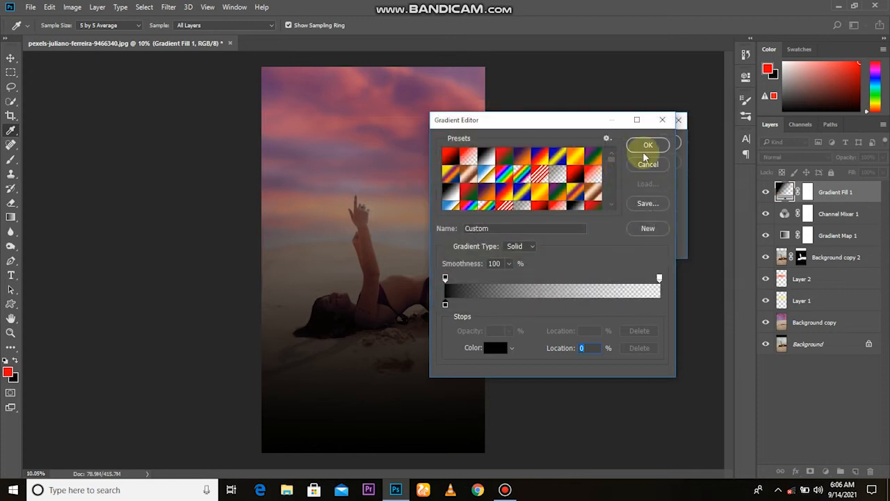
{"action": "left_click", "coordinate": [643, 147]}
- Make the gradient fill radial and reversed, enlarge it into a soft edge vignette, apply it, and toggle its visibility to compare
{"action": "left_click", "coordinate": [596, 160]}
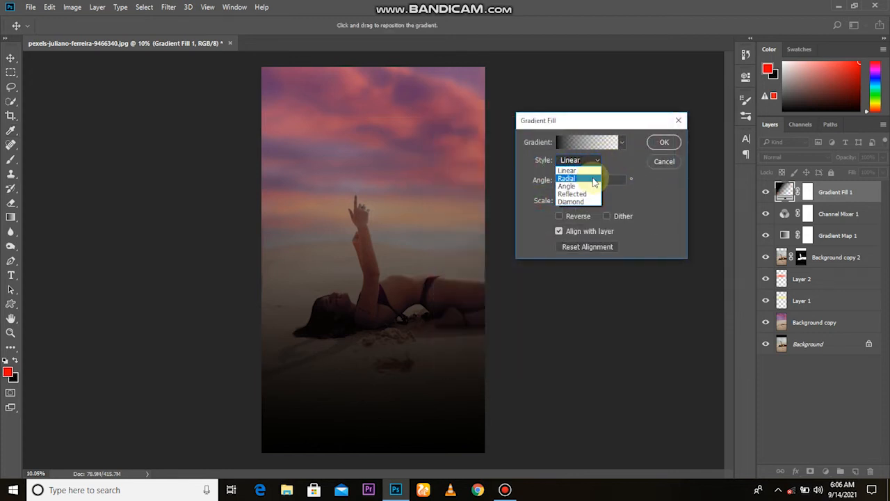
{"action": "left_click", "coordinate": [593, 180]}
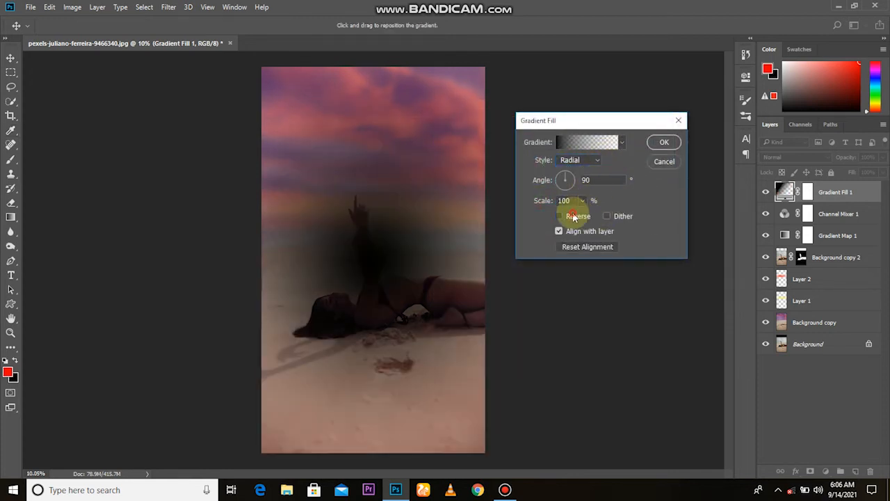
{"action": "left_click", "coordinate": [573, 216]}
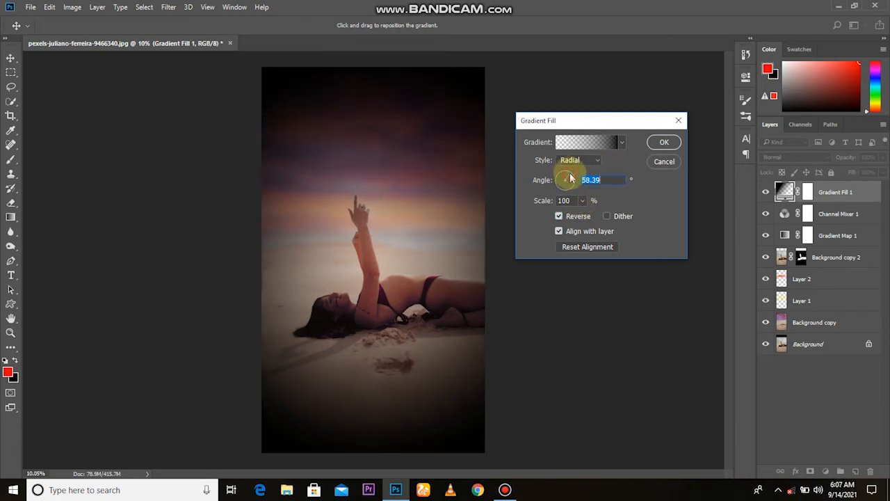
{"action": "mouse_move", "coordinate": [586, 216]}
{"action": "left_mouse_down"}
{"action": "mouse_move", "coordinate": [566, 217]}
{"action": "mouse_move", "coordinate": [588, 217]}
{"action": "left_mouse_up"}
{"action": "left_click", "coordinate": [663, 142]}
{"action": "left_click", "coordinate": [765, 192]}
{"action": "left_click", "coordinate": [765, 192]}
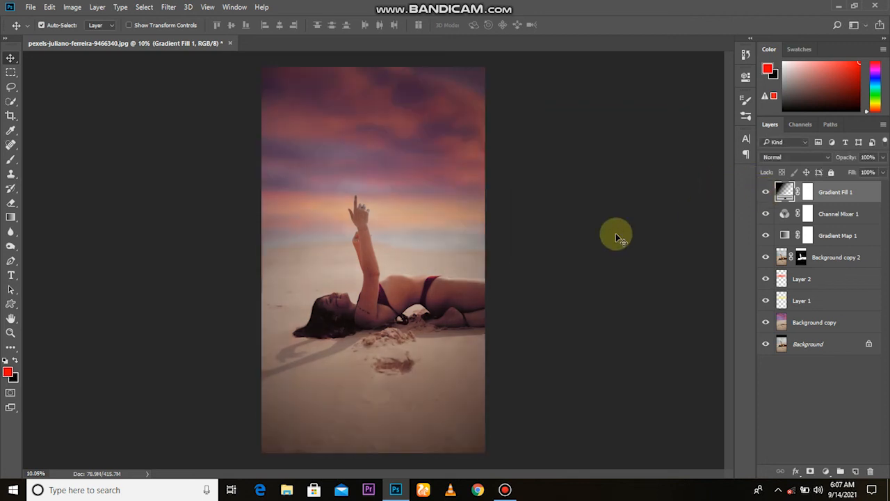
- Set the Gradient Fill layer's blend mode to Overlay and toggle its visibility to compare the effect
{"action": "left_click", "coordinate": [805, 157]}
{"action": "left_click", "coordinate": [791, 266]}
{"action": "left_click", "coordinate": [766, 192]}
{"action": "left_click", "coordinate": [766, 191]}
- Place the moon photo from the Music folder as an embedded image above the Gradient Fill layer
{"action": "left_click", "coordinate": [31, 7]}
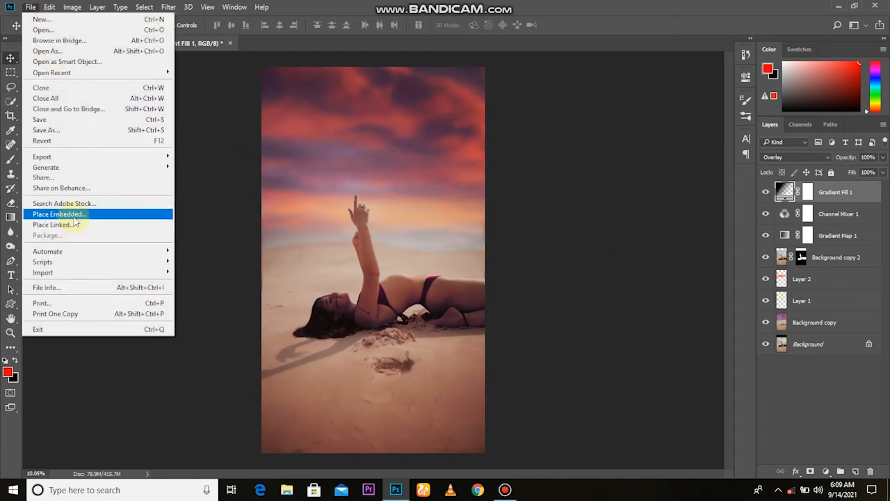
{"action": "left_click", "coordinate": [73, 217]}
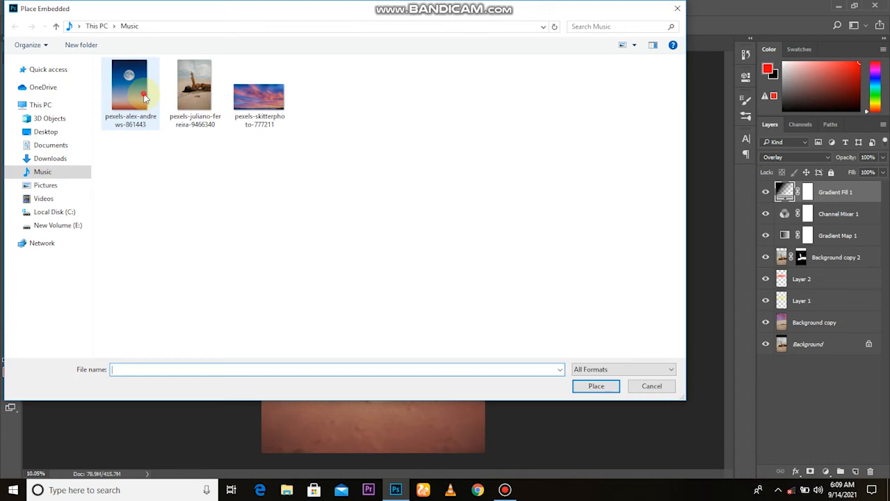
{"action": "double_click", "coordinate": [131, 84]}
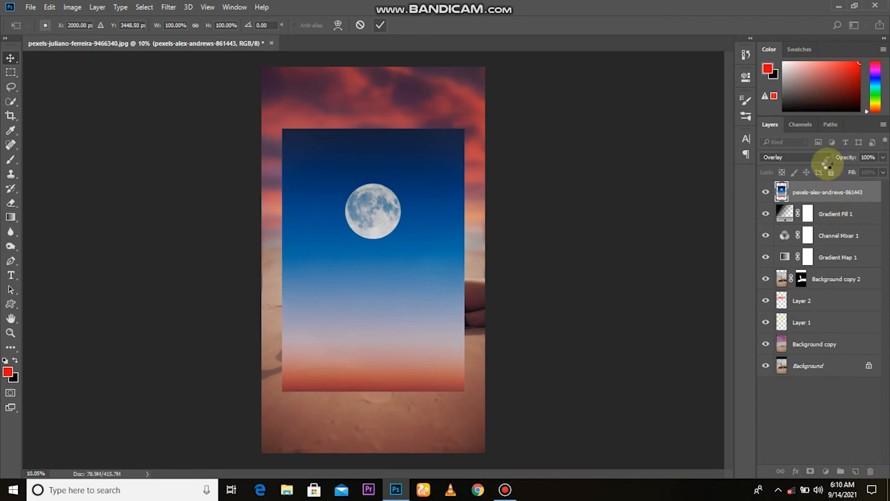
- Set the moon photo's blend mode to Screen and move it about 4 in left and 11.7 in up, placing the moon above the raised finger
{"action": "left_click", "coordinate": [826, 162]}
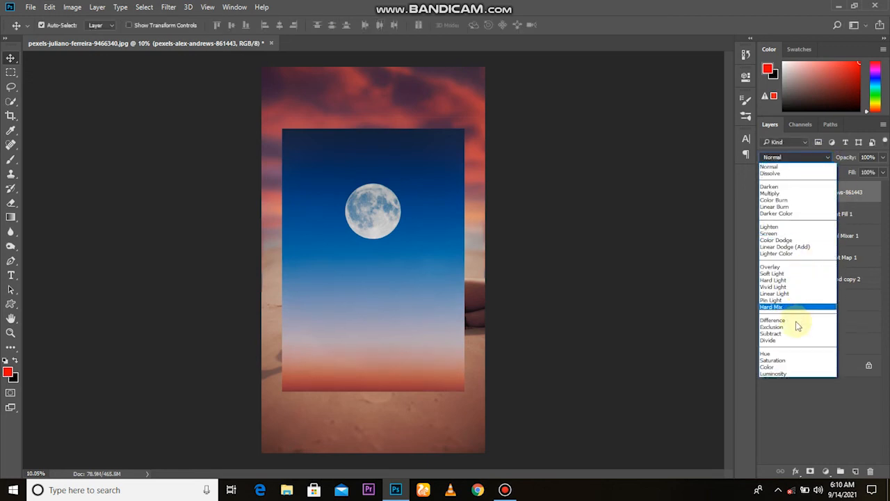
{"action": "left_click", "coordinate": [788, 235]}
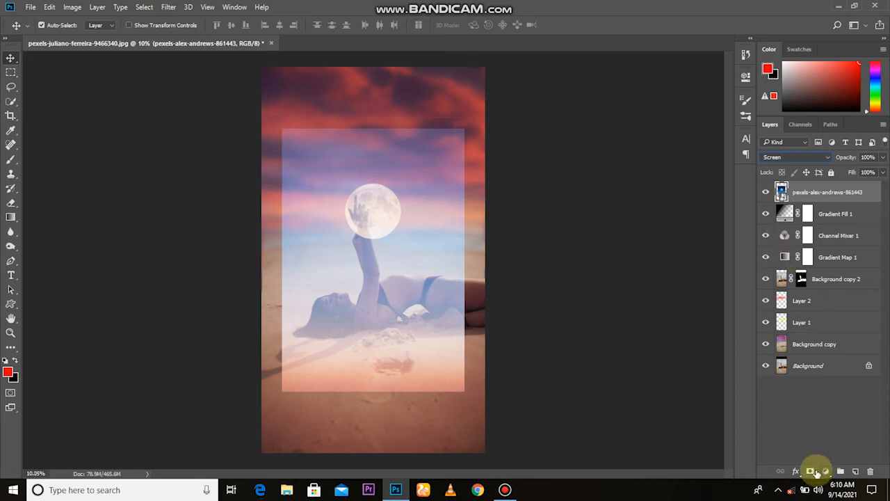
{"action": "left_click_drag", "start_coordinate": [416, 221], "coordinate": [401, 176]}
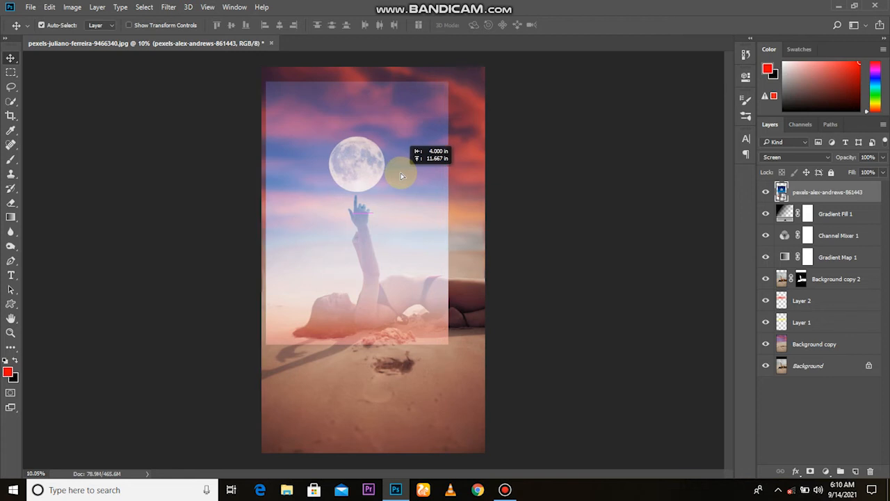
{"action": "left_click", "coordinate": [504, 490]}
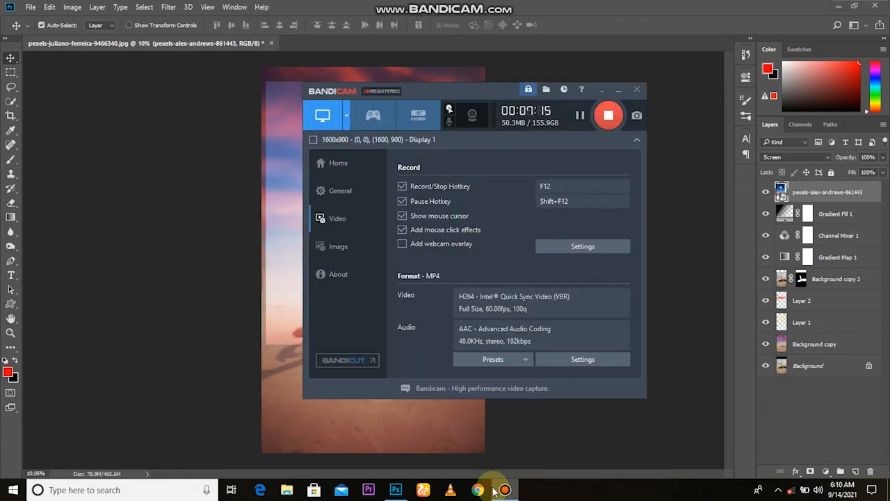
{"action": "left_click", "coordinate": [498, 490]}
- Add a layer mask to the moon photo layer and reset the foreground and background colors to their defaults
{"action": "left_click", "coordinate": [11, 159]}
{"action": "left_click", "coordinate": [11, 58]}
{"action": "left_click", "coordinate": [810, 471]}
{"action": "key", "text": "d"}
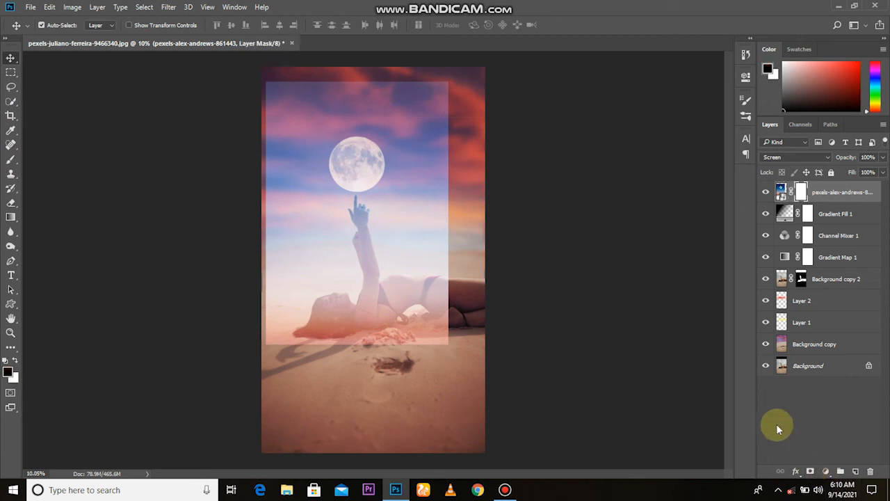
- Paint black on the moon layer's mask with a large soft brush over the woman, sand, and surrounding sky, keeping the moon
{"action": "left_click", "coordinate": [12, 159]}
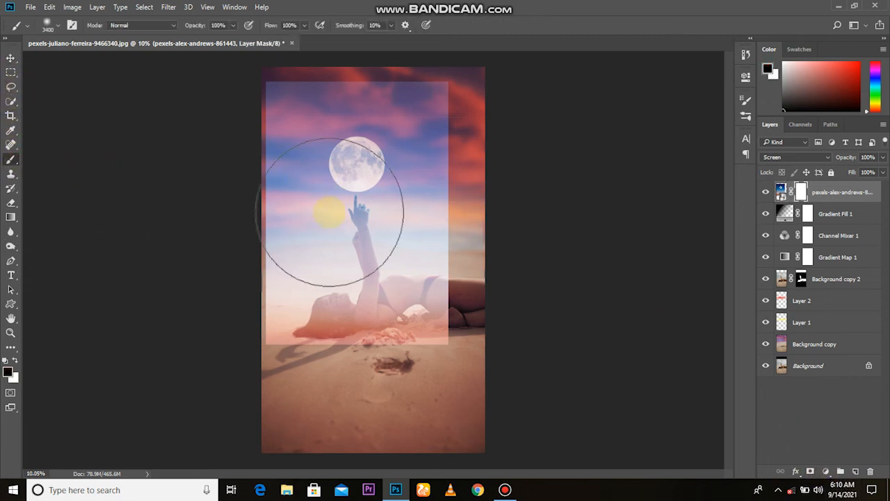
{"action": "left_click_drag", "start_coordinate": [414, 300], "coordinate": [309, 347]}
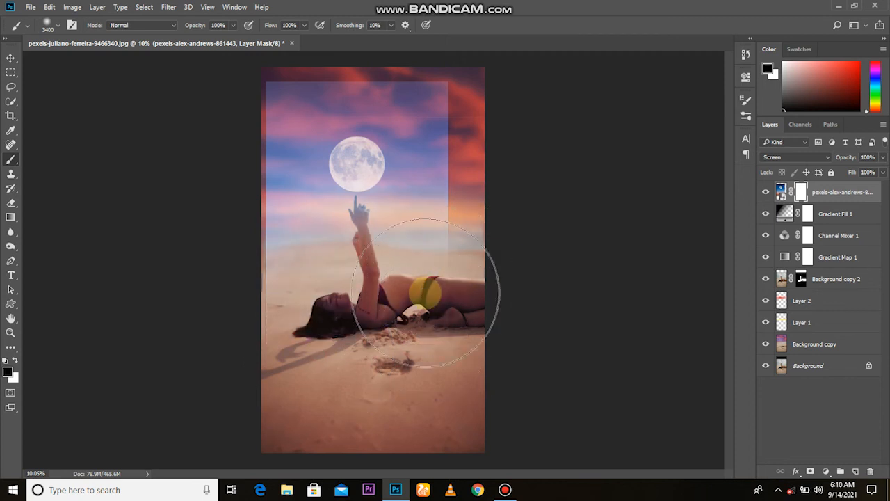
{"action": "mouse_move", "coordinate": [426, 292]}
{"action": "left_mouse_down"}
{"action": "mouse_move", "coordinate": [460, 266]}
{"action": "mouse_move", "coordinate": [465, 226]}
{"action": "left_mouse_up"}
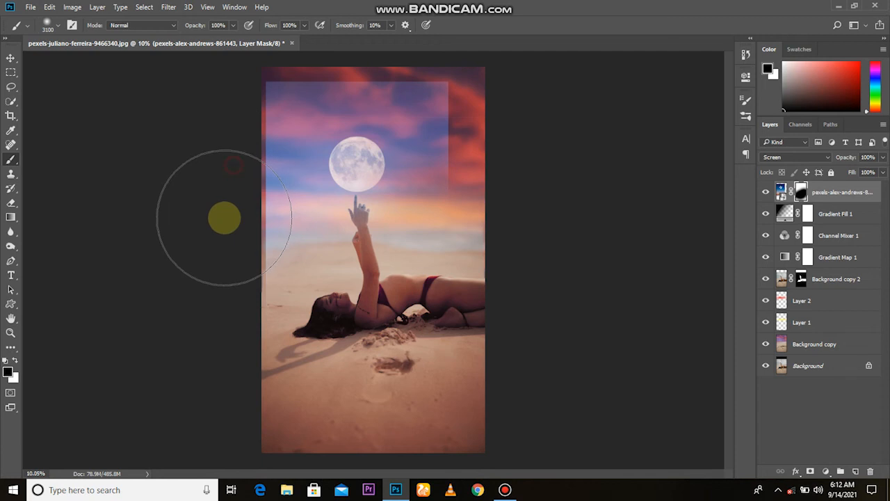
{"action": "left_click_drag", "start_coordinate": [389, 146], "coordinate": [462, 154]}
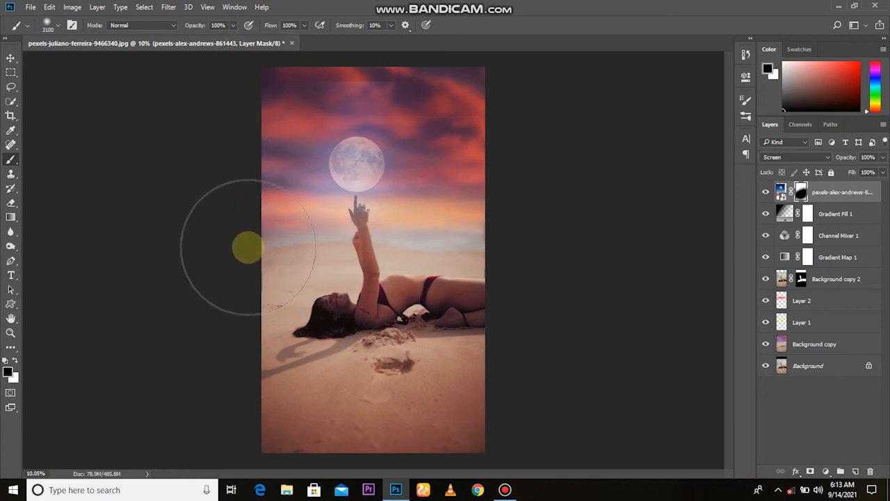
{"action": "left_click_drag", "start_coordinate": [458, 259], "coordinate": [479, 270]}
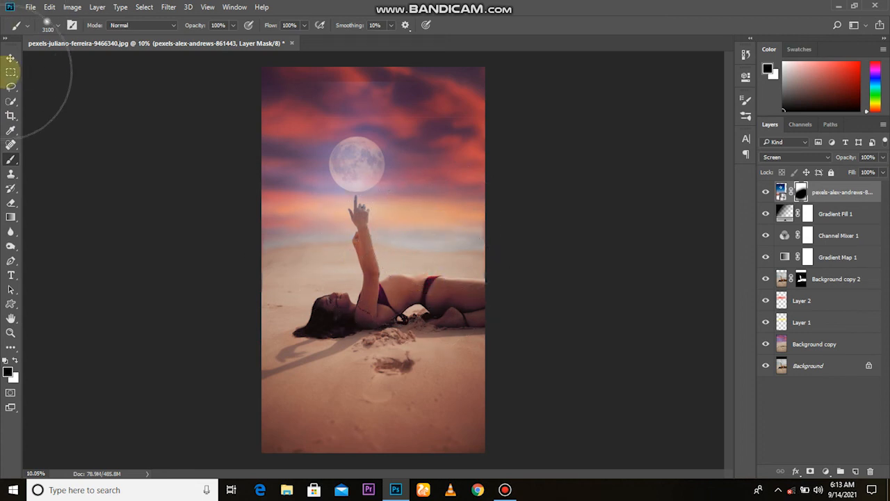
- Reduce the brush size to 1100 and paint black on the mask closer around the moon to hide the remaining photo edges
{"action": "key", "text": "bracketleft"}
{"action": "key", "text": "bracketleft"}
{"action": "key", "text": "bracketleft"}
{"action": "key", "text": "bracketleft"}
{"action": "key", "text": "bracketleft"}
{"action": "key", "text": "bracketleft"}
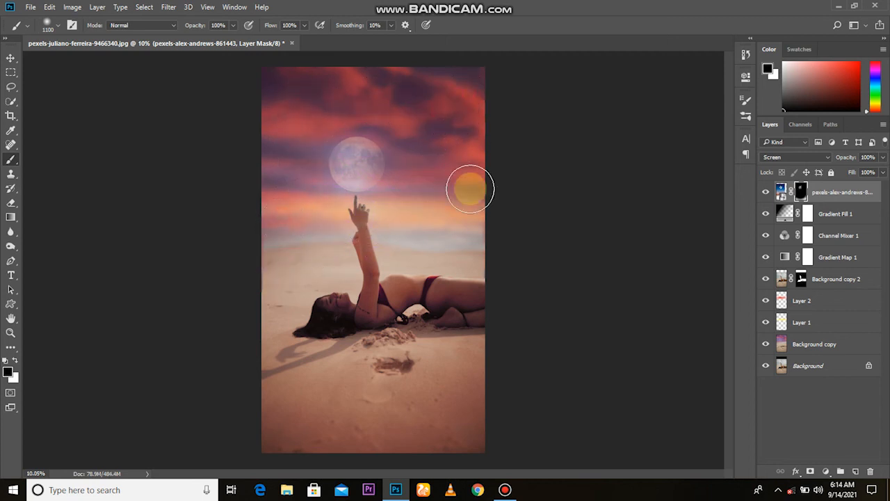
{"action": "left_click", "coordinate": [421, 202]}
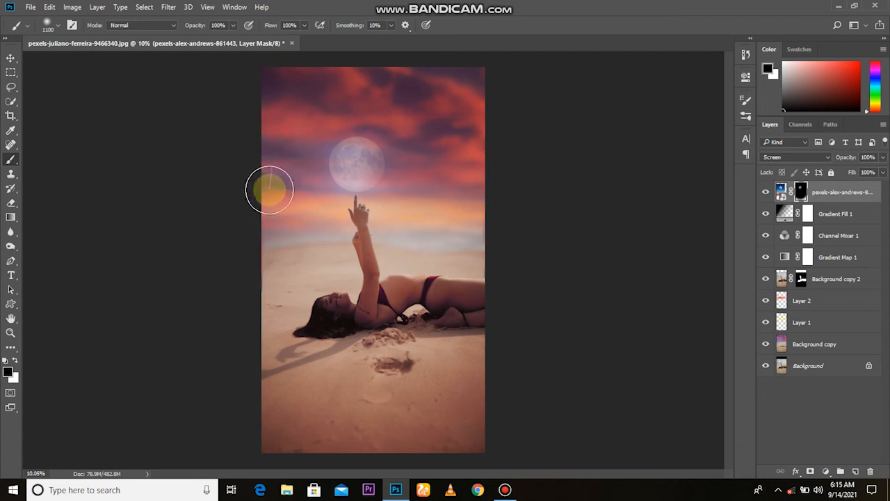
- Try the Normal and Soft Light blend modes on the moon layer, returning it to Screen
{"action": "scroll", "coordinate": [405, 249], "scroll_direction": "down", "scroll_amount": 1}
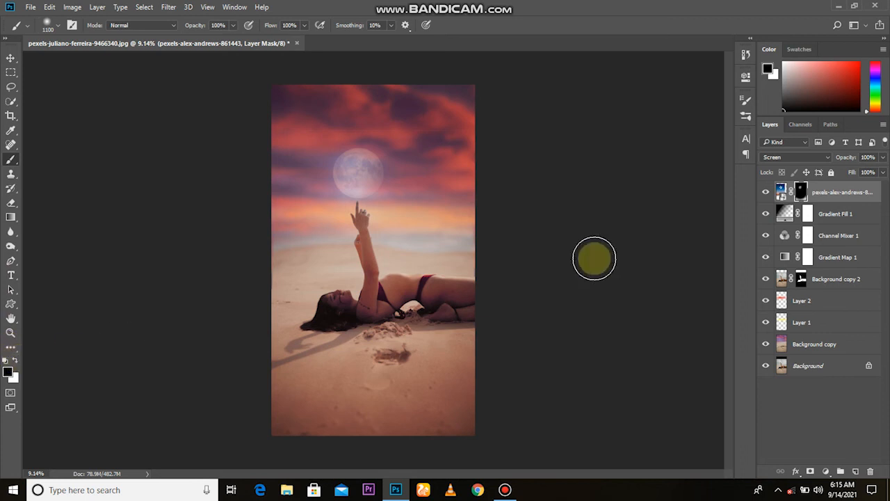
{"action": "left_click", "coordinate": [796, 158]}
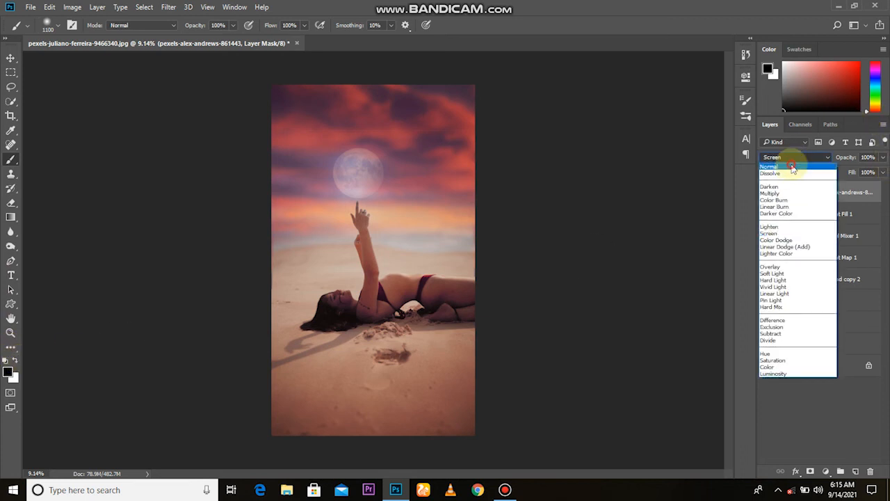
{"action": "left_click", "coordinate": [793, 169]}
{"action": "left_click", "coordinate": [798, 159]}
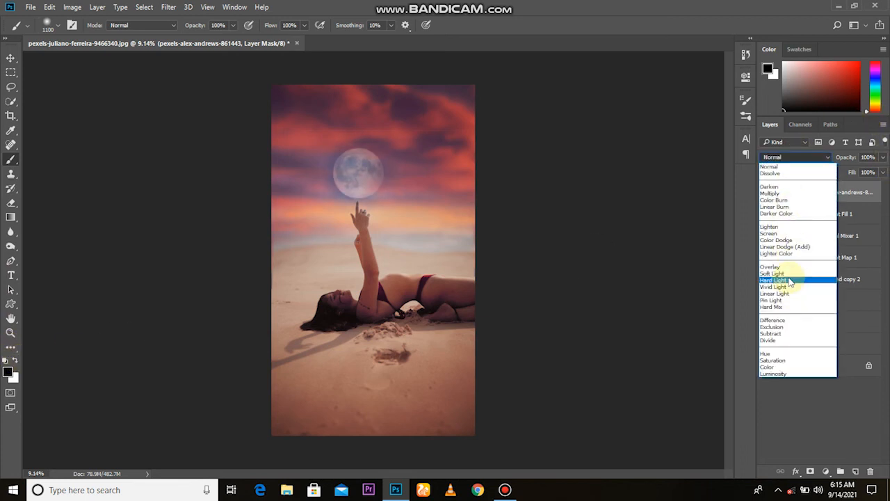
{"action": "left_click", "coordinate": [782, 273]}
{"action": "left_click", "coordinate": [813, 157]}
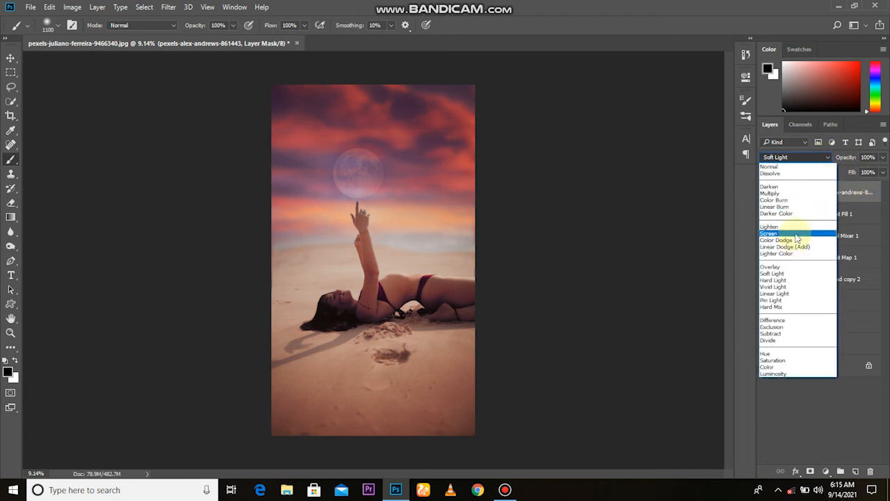
{"action": "left_click", "coordinate": [768, 233]}
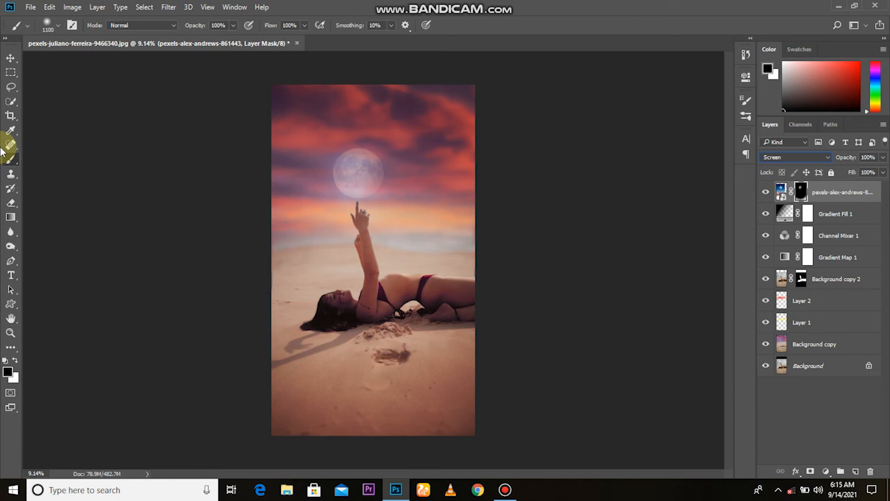
- Move the moon slightly down toward the raised fingertip and fade its right edge by painting black on its mask with a size 400 brush
{"action": "left_click", "coordinate": [11, 60]}
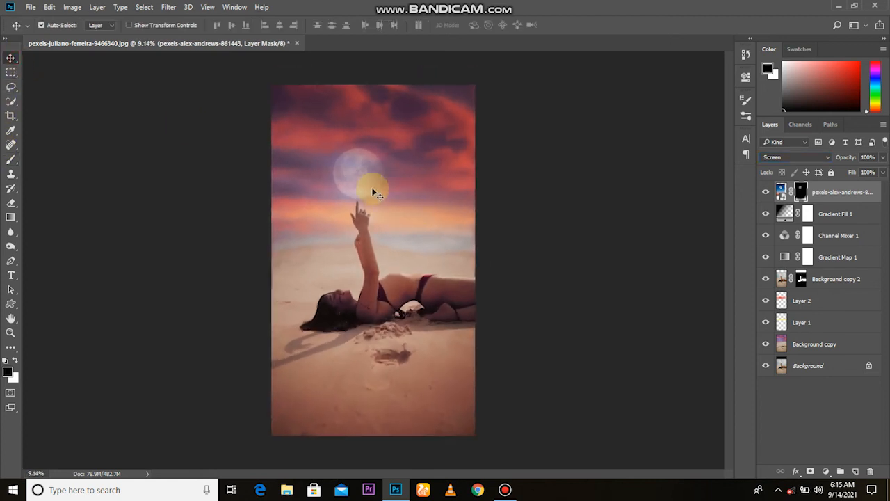
{"action": "left_click_drag", "start_coordinate": [366, 175], "coordinate": [365, 180]}
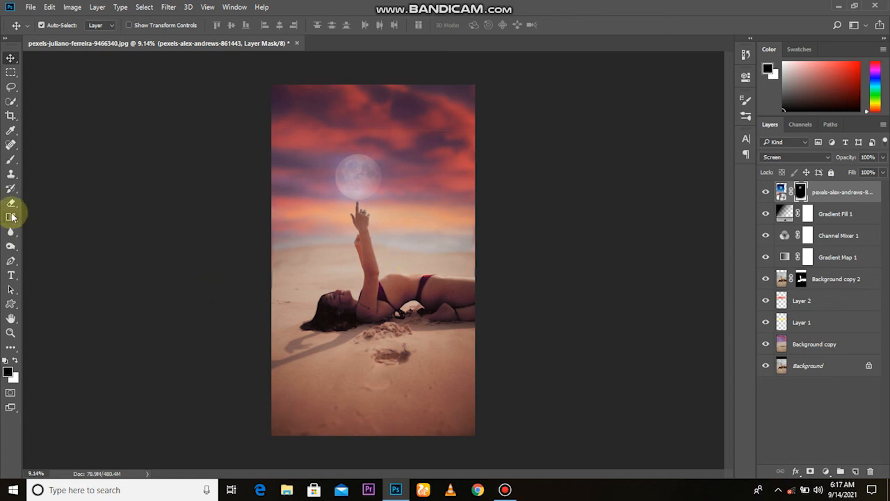
{"action": "left_click", "coordinate": [11, 159]}
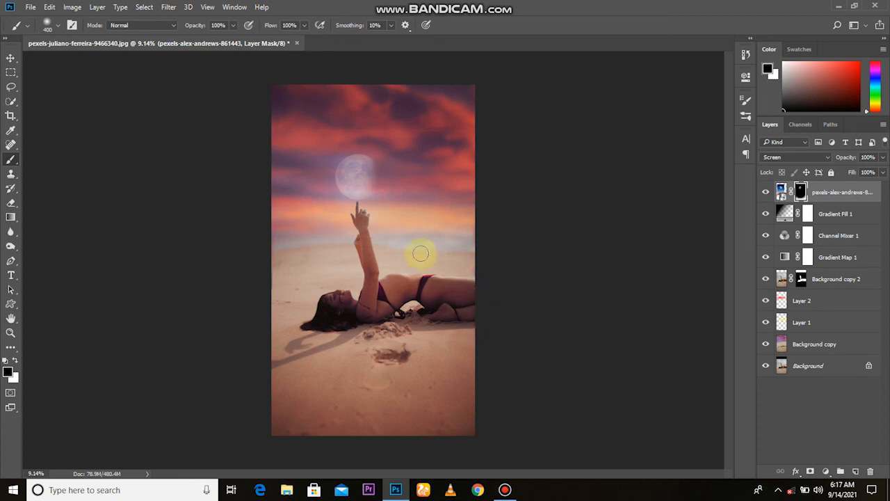
{"action": "scroll", "coordinate": [421, 254], "scroll_direction": "down", "scroll_amount": 1}
{"action": "left_click", "coordinate": [16, 59]}
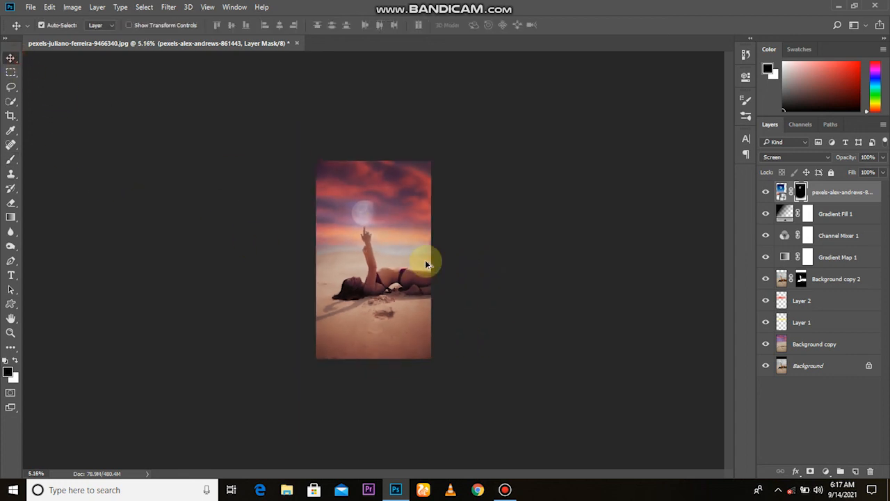
{"action": "scroll", "coordinate": [417, 275], "scroll_direction": "up", "scroll_amount": 2}
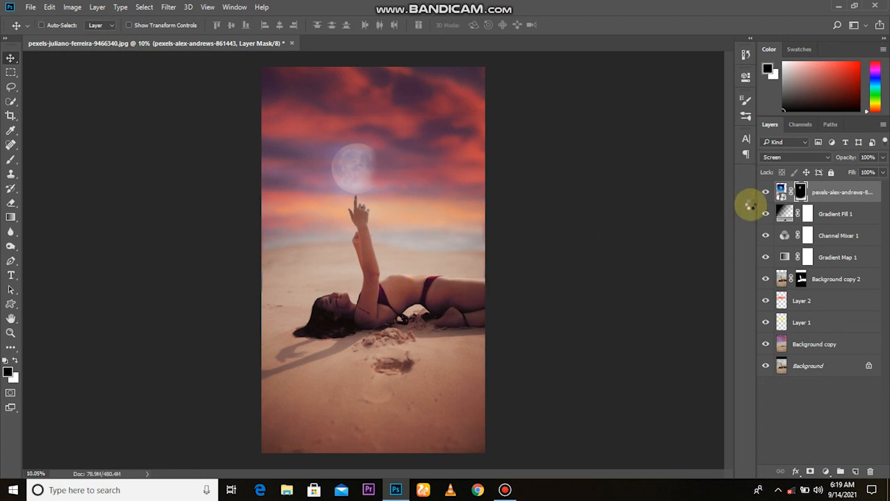
- Stamp all visible layers into a new merged layer on top and open it in the Camera Raw Filter
{"action": "key", "text": "ctrl+shift+alt+e"}
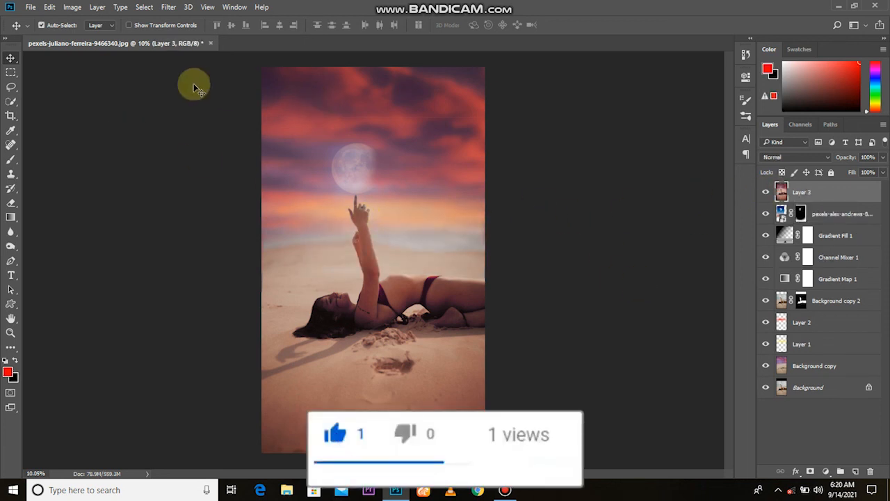
{"action": "left_click", "coordinate": [173, 10]}
{"action": "left_click", "coordinate": [206, 67]}
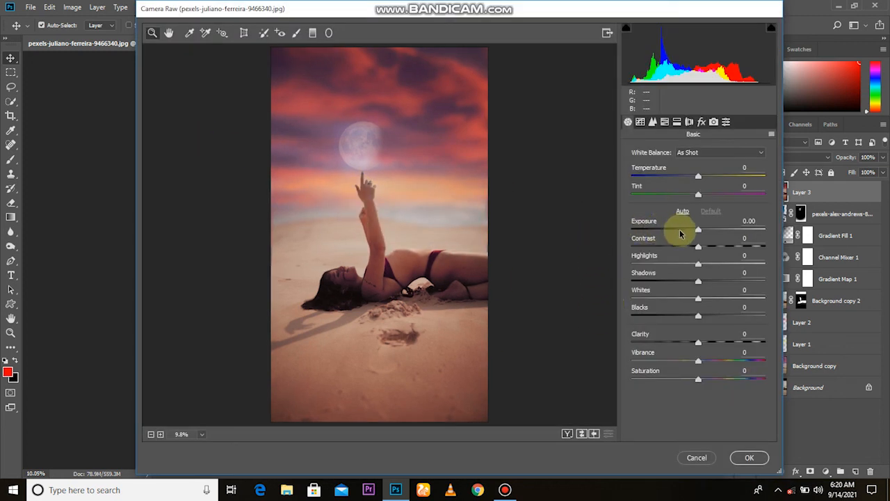
- Set the Camera Raw exposure to +0.30, contrast to +22, highlights to -22, shadows to -25, and whites to -8
{"action": "left_click_drag", "start_coordinate": [699, 234], "coordinate": [721, 248]}
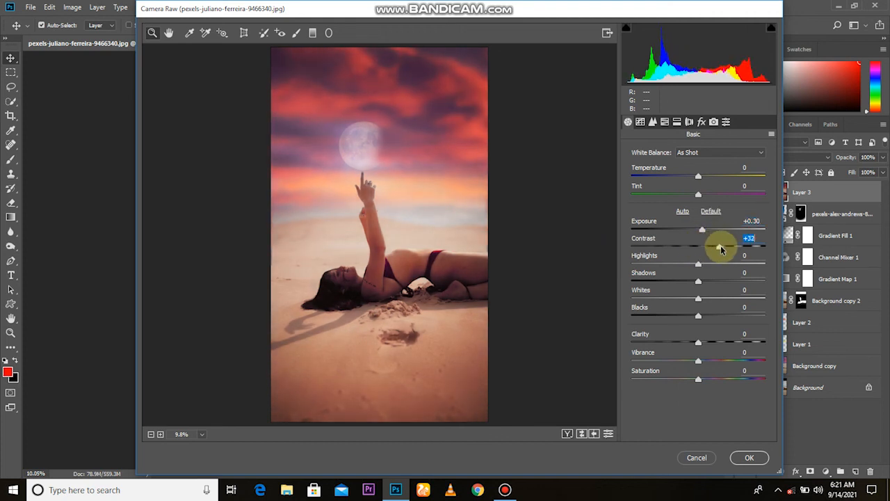
{"action": "left_click", "coordinate": [684, 267]}
{"action": "left_click_drag", "start_coordinate": [699, 280], "coordinate": [692, 300]}
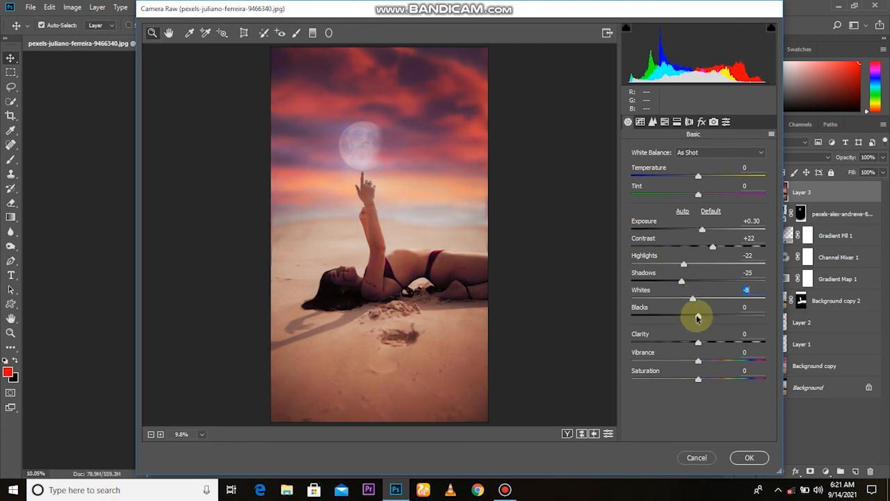
- Set temperature to -8, tint to -13, clarity and vibrance to +13, and saturation to -3, and apply the Camera Raw adjustments
{"action": "left_click_drag", "start_coordinate": [695, 179], "coordinate": [691, 254]}
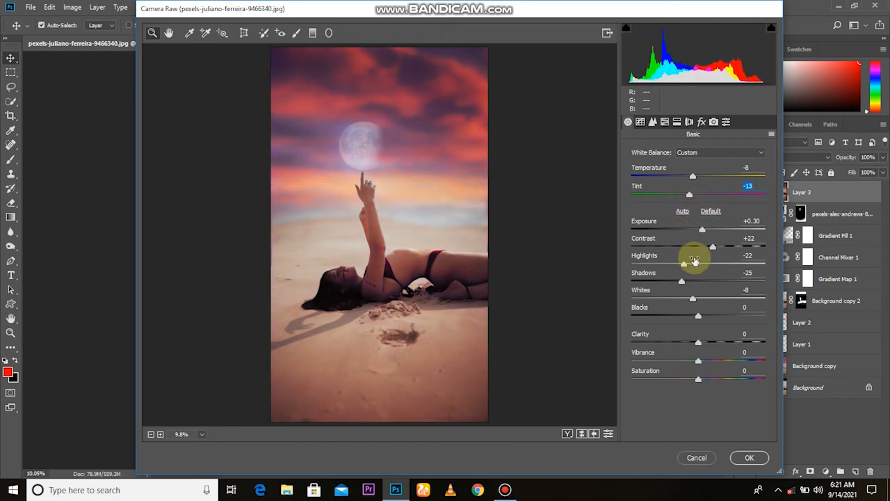
{"action": "left_click_drag", "start_coordinate": [697, 342], "coordinate": [707, 344]}
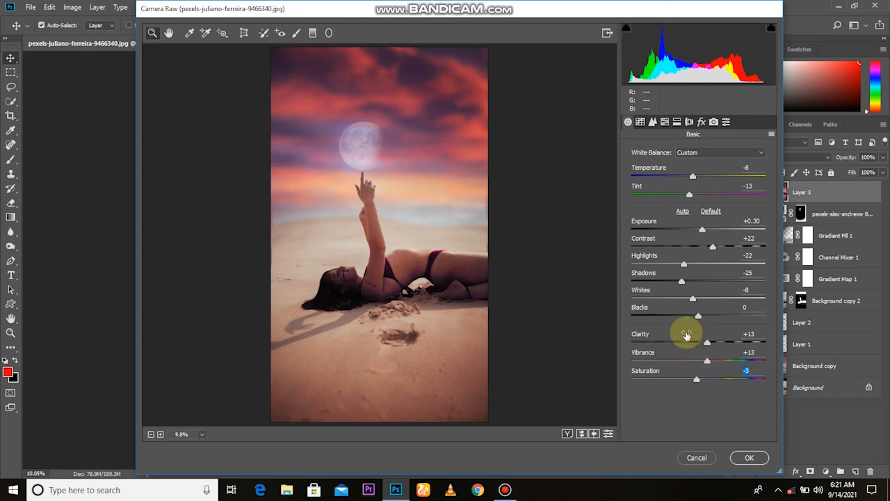
{"action": "left_click", "coordinate": [731, 456]}
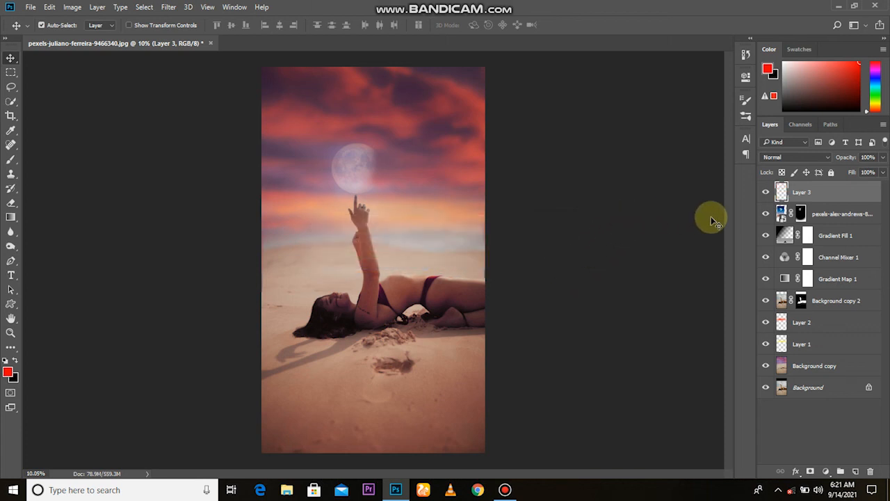
- Toggle the merged layer's visibility to compare the image before and after the Camera Raw adjustments
{"action": "left_click", "coordinate": [766, 191]}
{"action": "left_click", "coordinate": [765, 193]}
{"action": "left_click", "coordinate": [764, 193]}
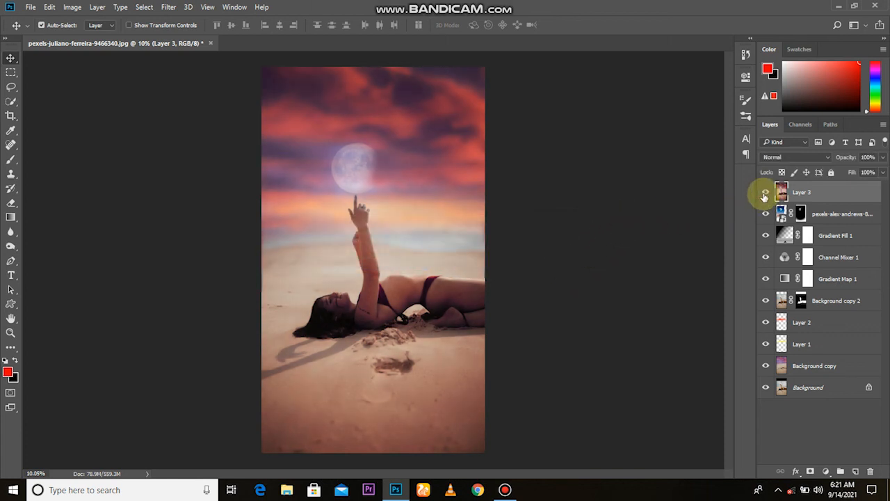
{"action": "left_click", "coordinate": [794, 370]}
{"action": "left_click", "coordinate": [774, 192]}
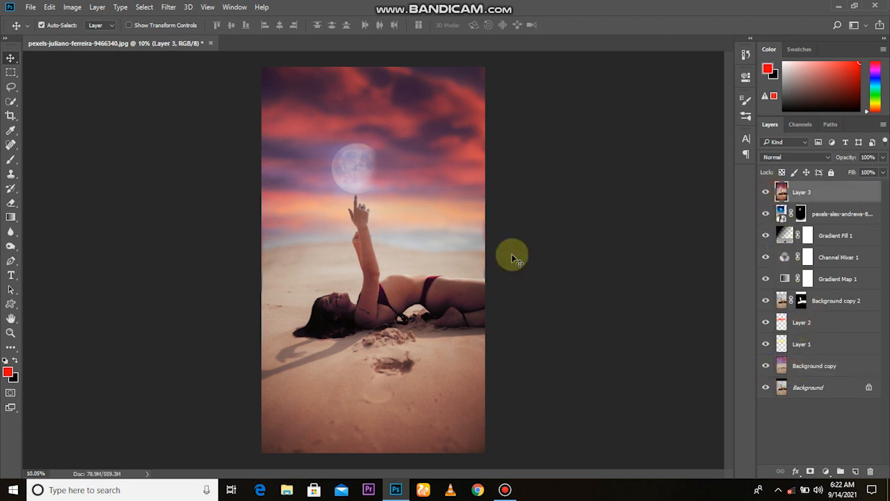
{"action": "scroll", "coordinate": [315, 258], "scroll_direction": "up", "scroll_amount": 2}
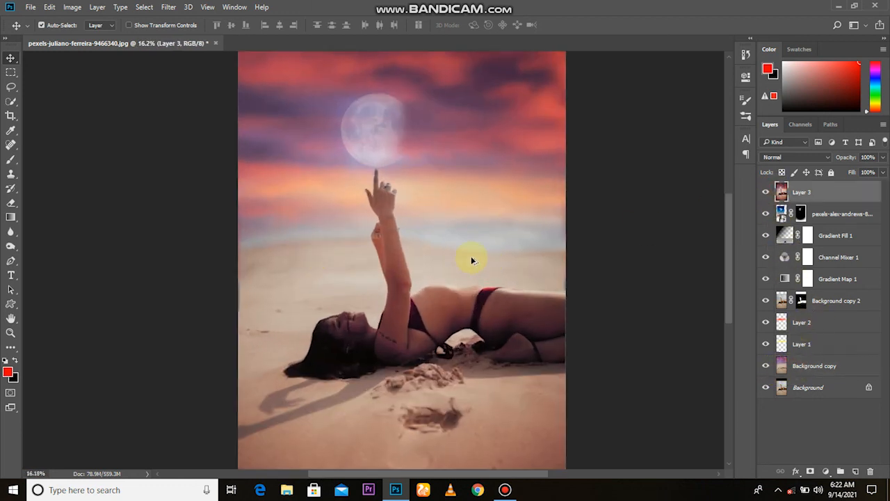